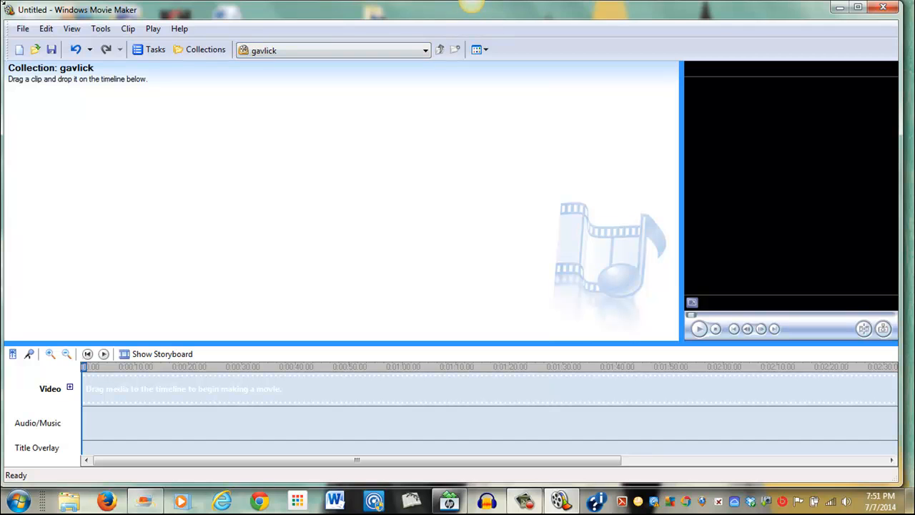
Browse the Documents library and open the Weather Man Video folder to check its files, then close the window
{"action": "left_click", "coordinate": [19, 501]}
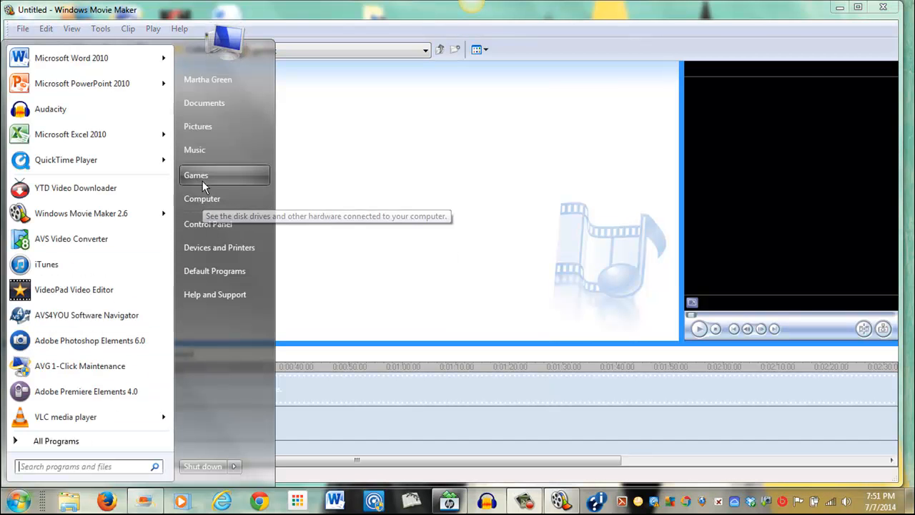
{"action": "left_click", "coordinate": [214, 107]}
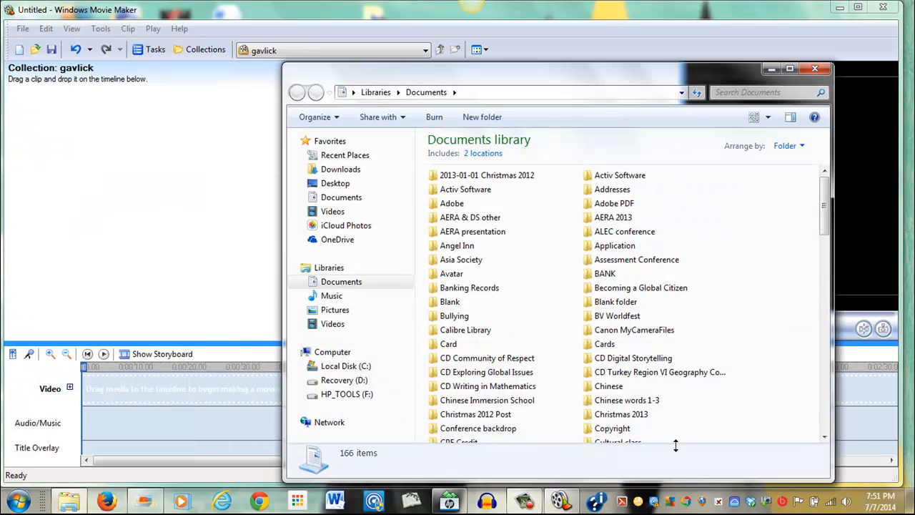
{"action": "left_click", "coordinate": [824, 437]}
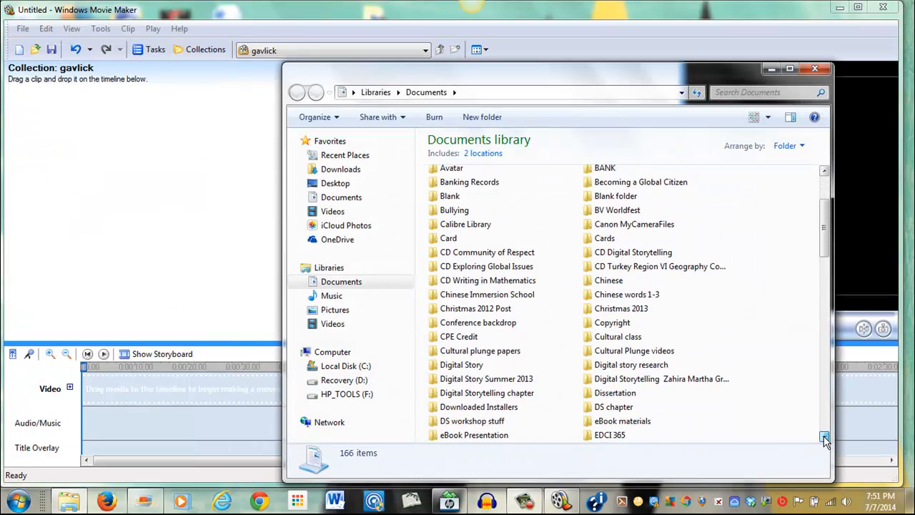
{"action": "left_click_drag", "start_coordinate": [825, 438], "coordinate": [824, 438]}
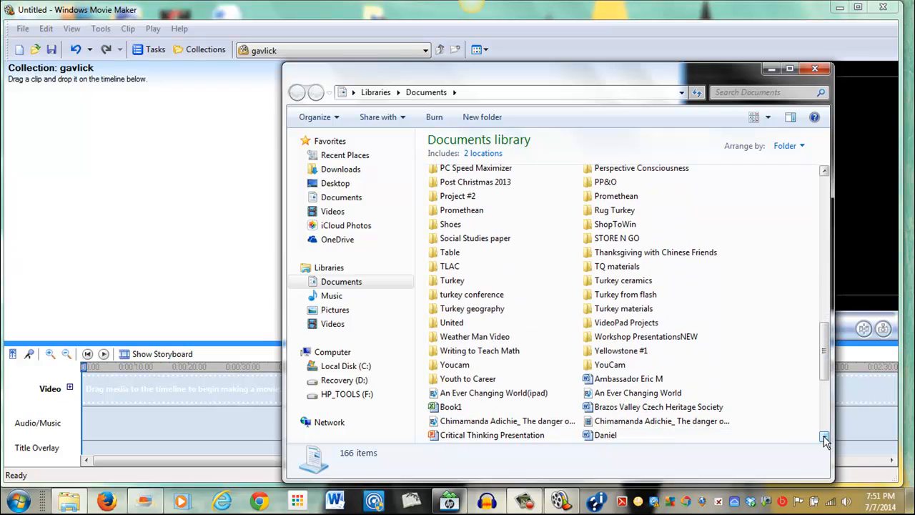
{"action": "left_click", "coordinate": [469, 340]}
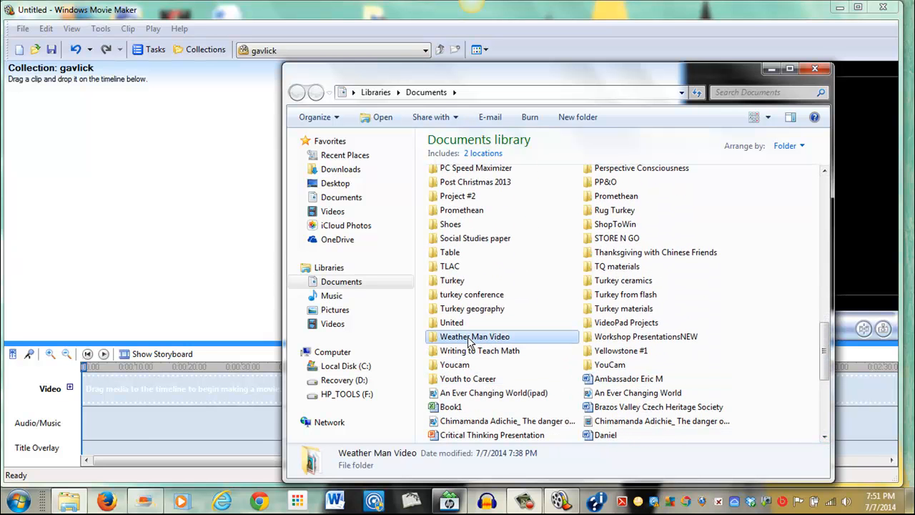
{"action": "double_click", "coordinate": [470, 337]}
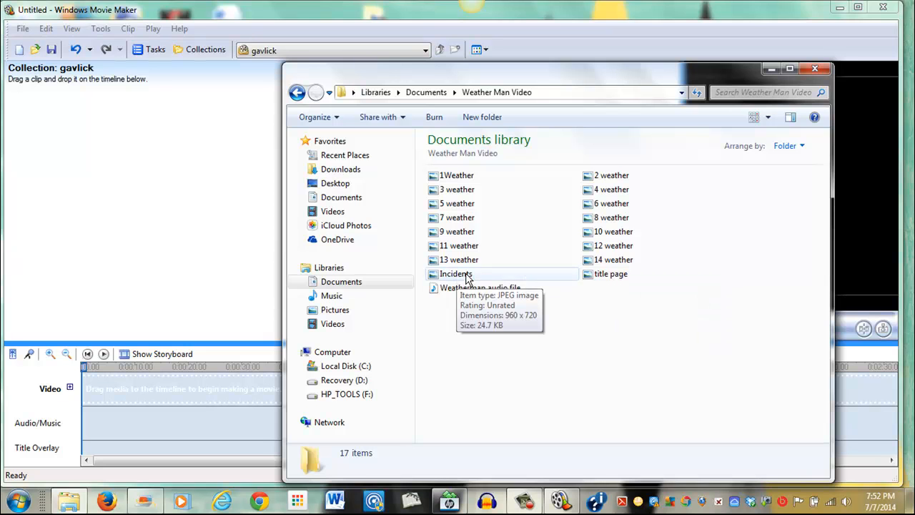
{"action": "left_click", "coordinate": [815, 69]}
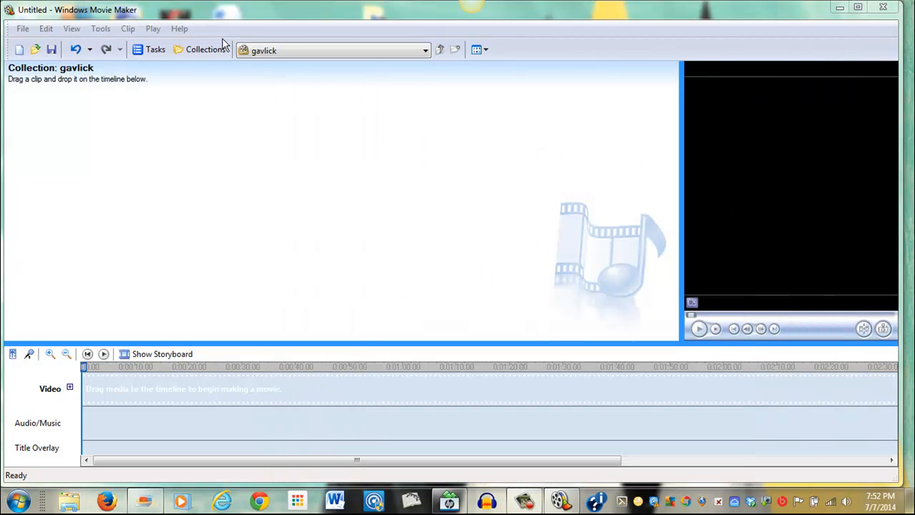
Import the Weatherman audio file from the Weather Man Video folder into the collection
{"action": "left_click", "coordinate": [24, 29]}
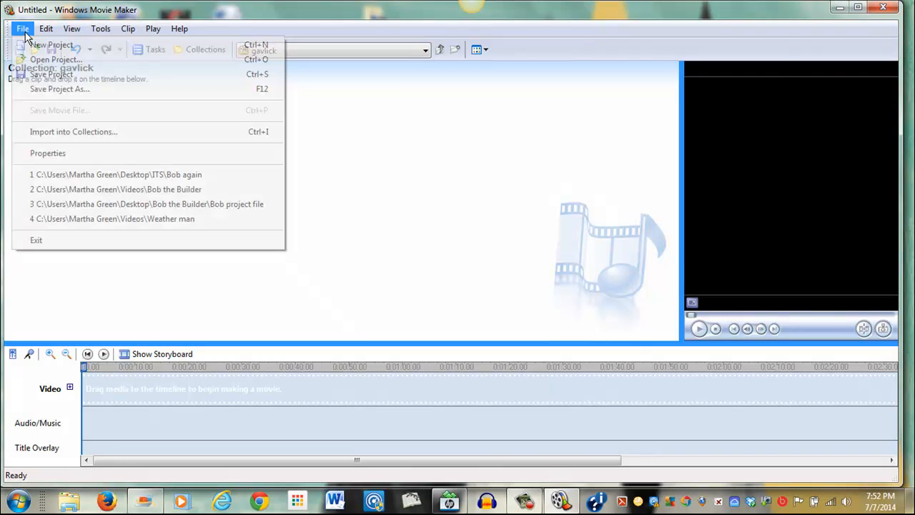
{"action": "left_click", "coordinate": [89, 134]}
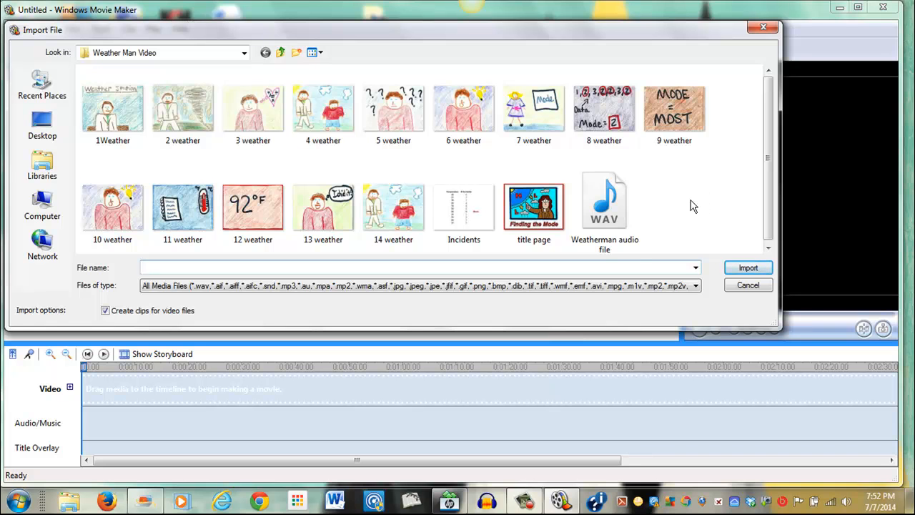
{"action": "left_click", "coordinate": [609, 207]}
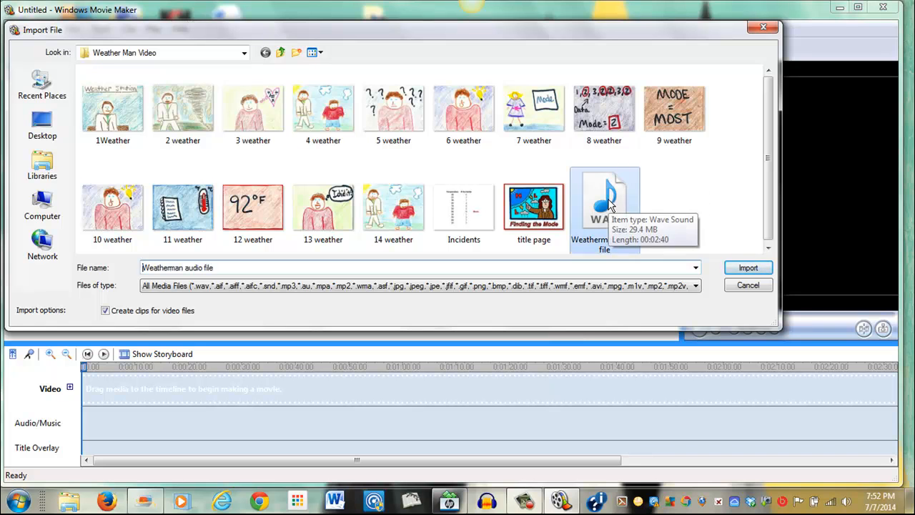
{"action": "left_click", "coordinate": [746, 269]}
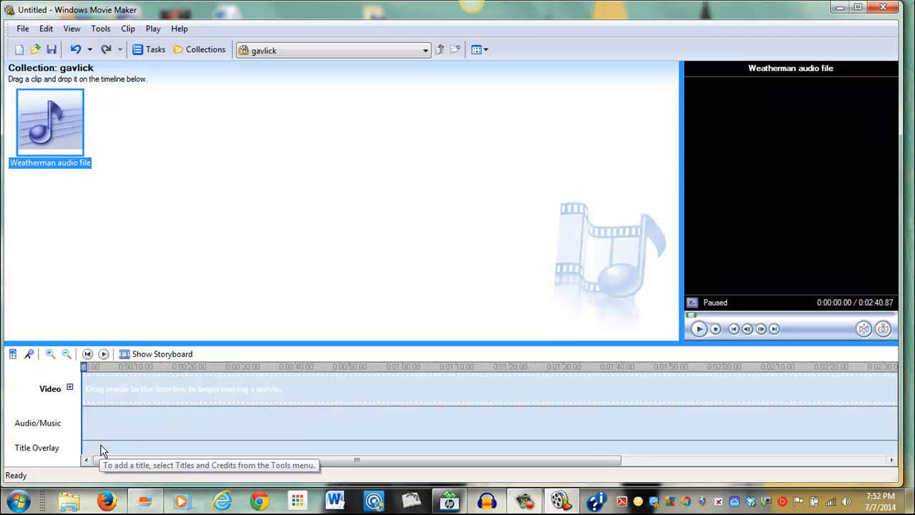
Import the weather pictures 1 through 14, Incidents and title page images into the collection
{"action": "left_click", "coordinate": [23, 30]}
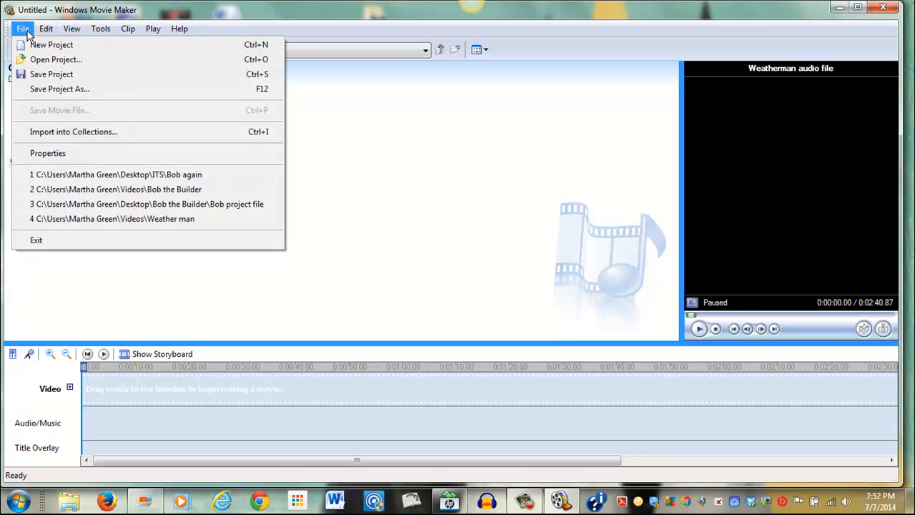
{"action": "left_click", "coordinate": [69, 131]}
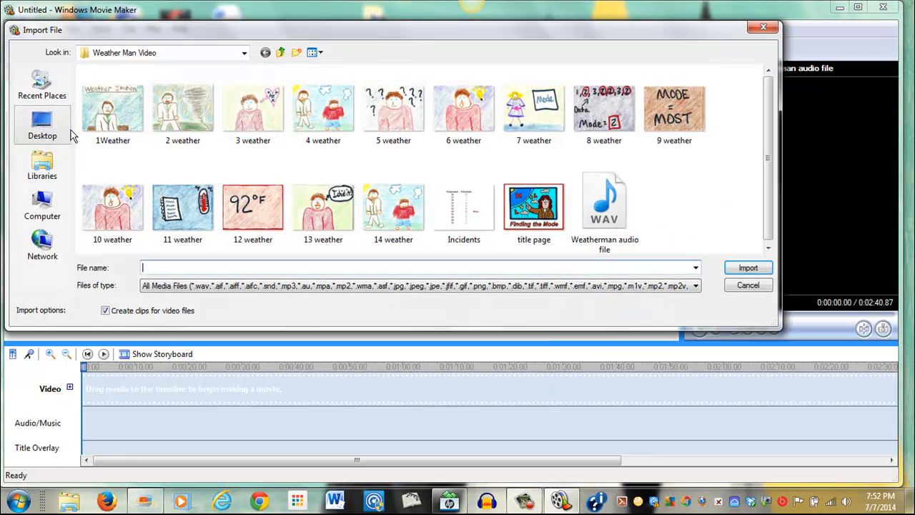
{"action": "left_click", "coordinate": [120, 113]}
{"action": "left_click", "coordinate": [183, 114], "text": "ctrl"}
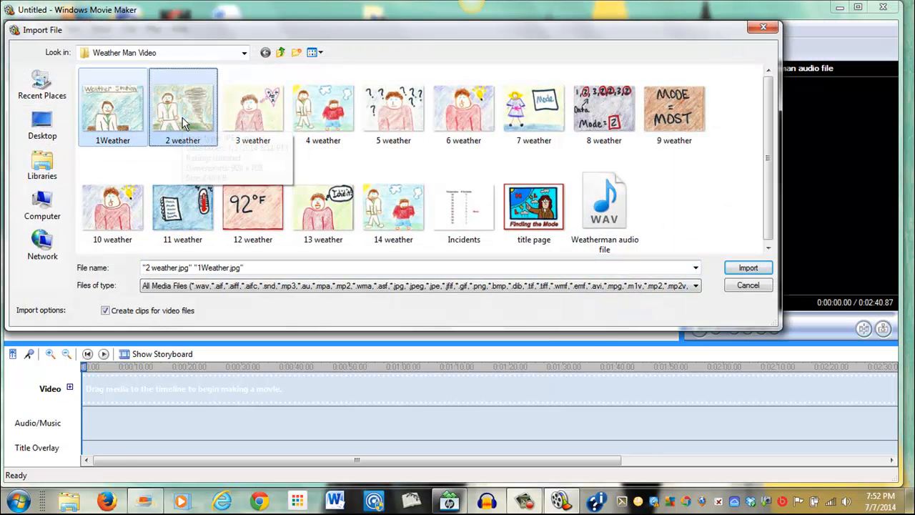
{"action": "left_click", "coordinate": [239, 117], "text": "ctrl"}
{"action": "left_click", "coordinate": [326, 120], "text": "ctrl"}
{"action": "left_click", "coordinate": [411, 130], "text": "ctrl"}
{"action": "left_click", "coordinate": [472, 134], "text": "ctrl"}
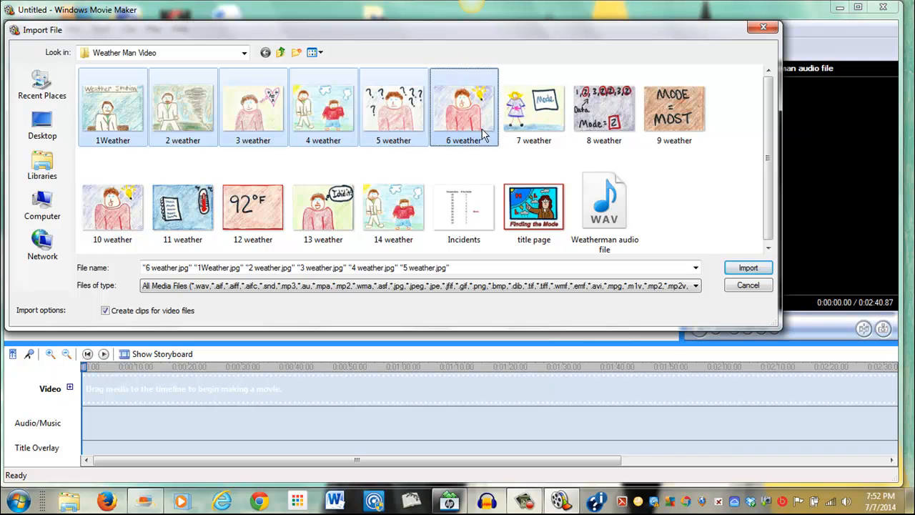
{"action": "left_click", "coordinate": [547, 137], "text": "ctrl"}
{"action": "left_click", "coordinate": [615, 140], "text": "ctrl"}
{"action": "left_click", "coordinate": [675, 132], "text": "ctrl"}
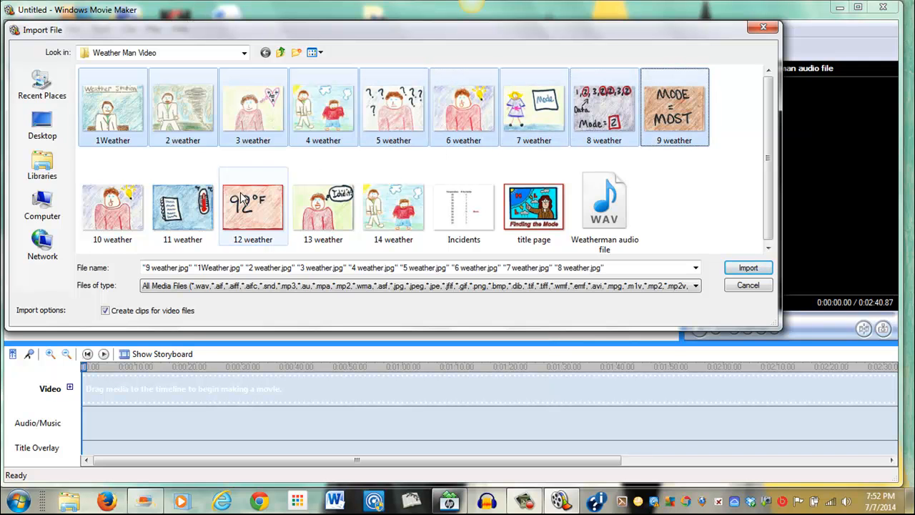
{"action": "left_click", "coordinate": [110, 221], "text": "ctrl"}
{"action": "left_click", "coordinate": [178, 225], "text": "ctrl"}
{"action": "left_click", "coordinate": [240, 220], "text": "ctrl"}
{"action": "left_click", "coordinate": [311, 221], "text": "ctrl"}
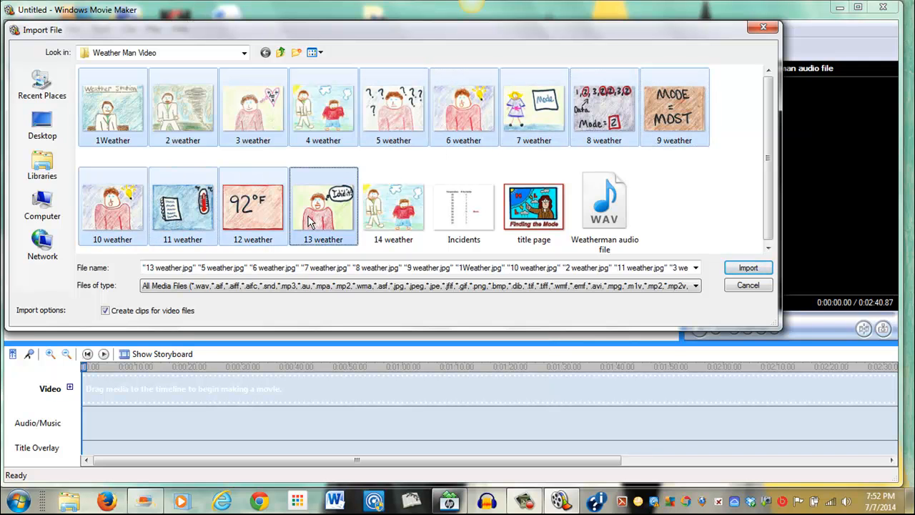
{"action": "left_click", "coordinate": [363, 236], "text": "ctrl"}
{"action": "left_click", "coordinate": [450, 227], "text": "ctrl"}
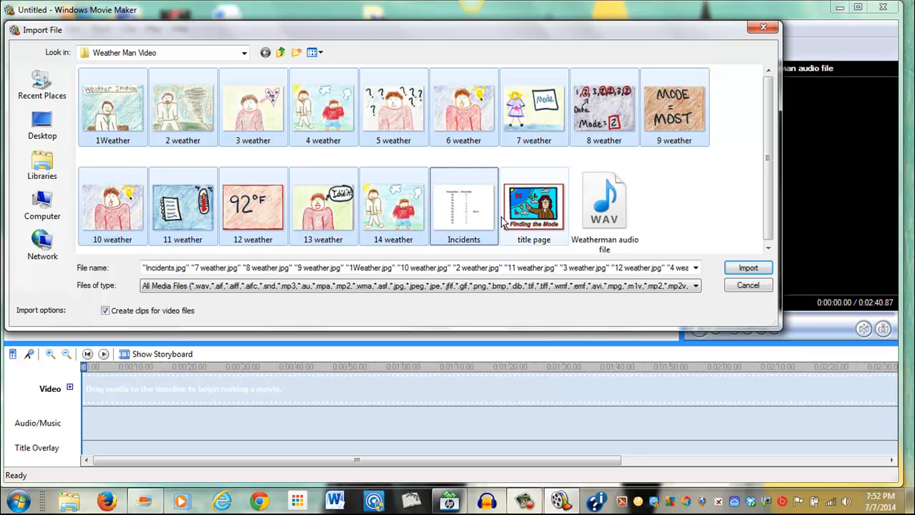
{"action": "left_click", "coordinate": [504, 223], "text": "ctrl"}
{"action": "left_click", "coordinate": [746, 268]}
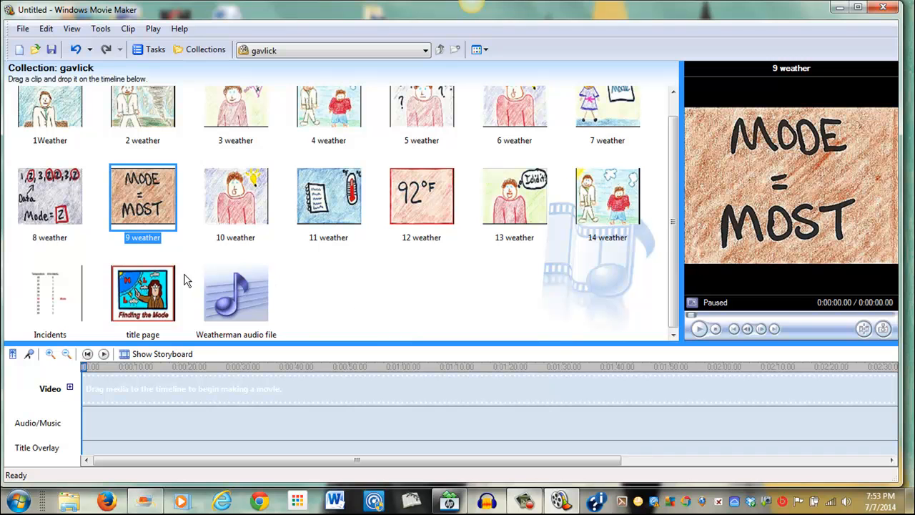
Add a title at the beginning of the movie reading "Finding the Mode"
{"action": "left_click", "coordinate": [154, 287]}
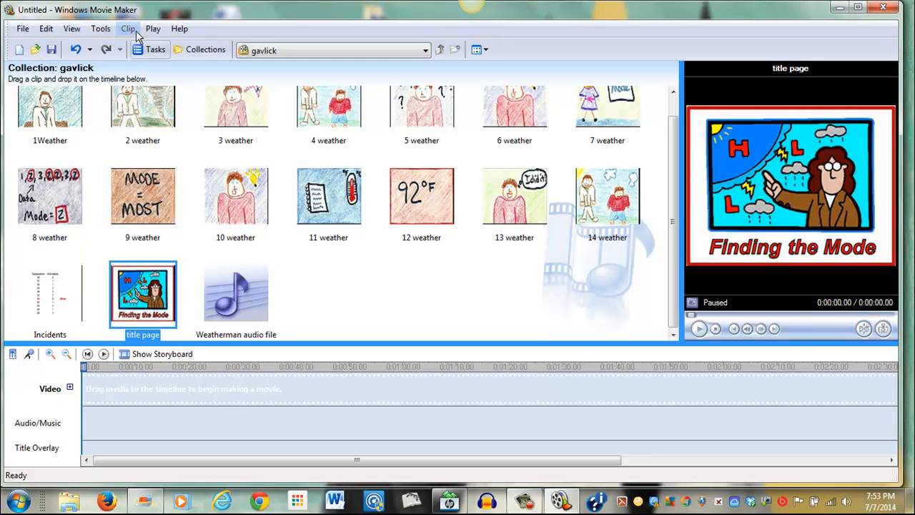
{"action": "left_click", "coordinate": [100, 30]}
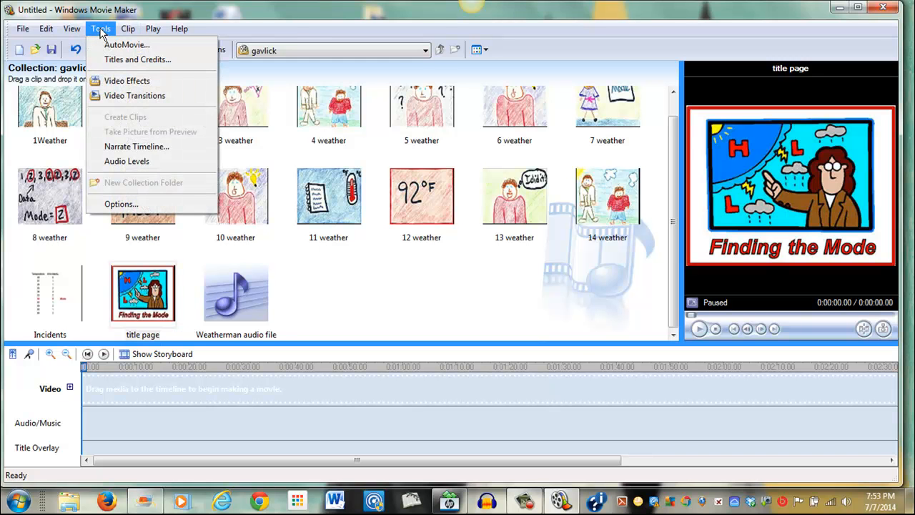
{"action": "left_click", "coordinate": [128, 60]}
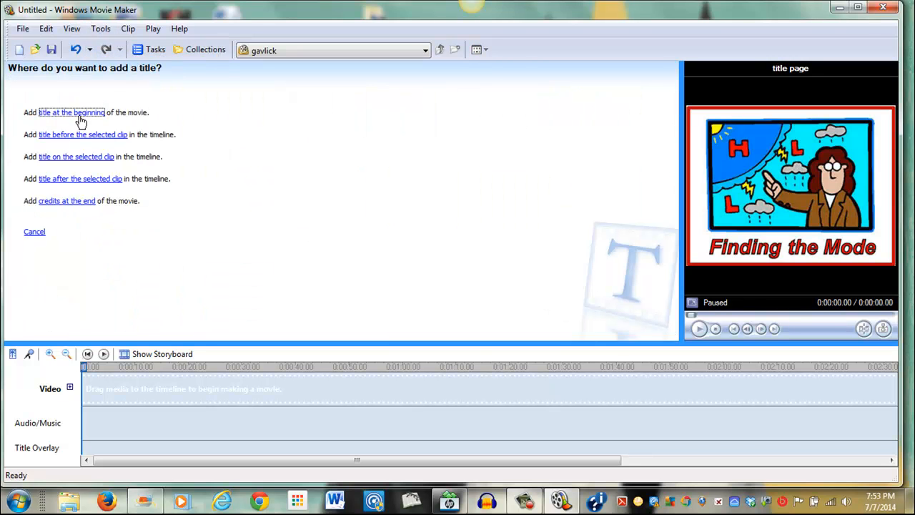
{"action": "left_click", "coordinate": [79, 114]}
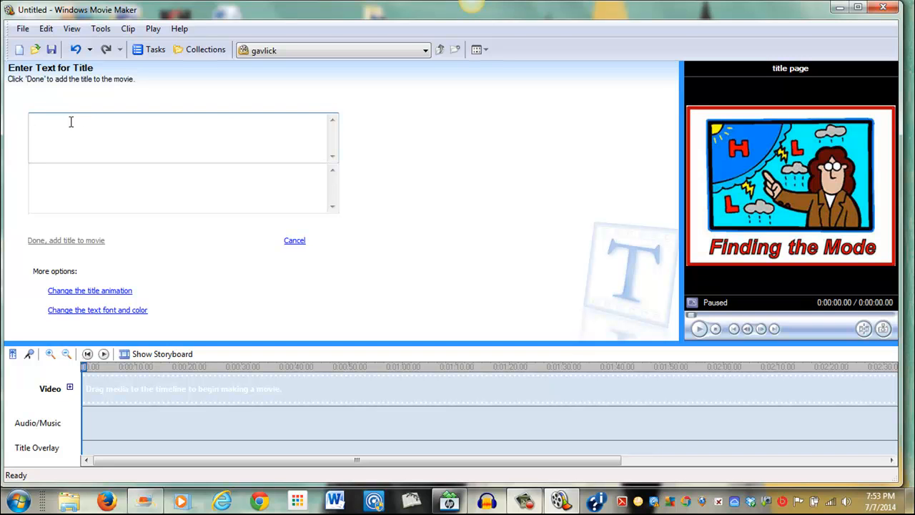
{"action": "type", "text": "Finding the Mode"}
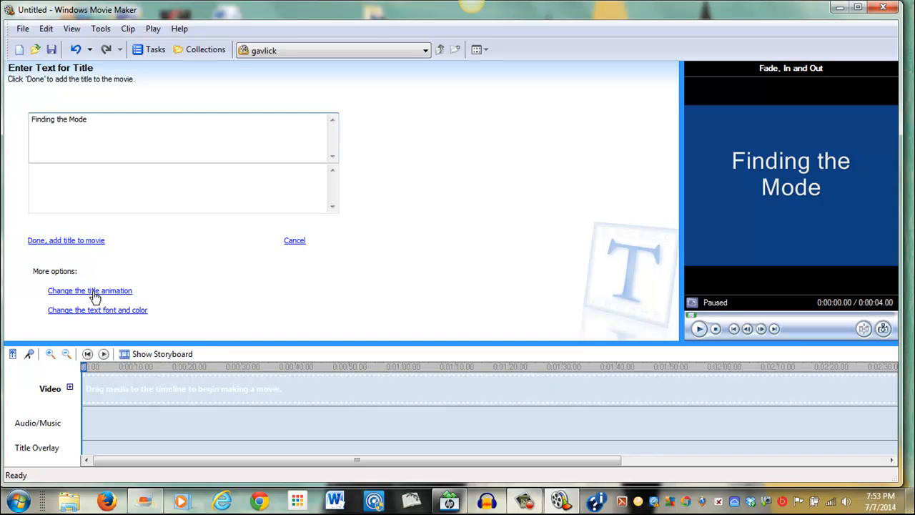
Preview several title animations and set the title animation to Fly In, Top Left
{"action": "left_click", "coordinate": [107, 291]}
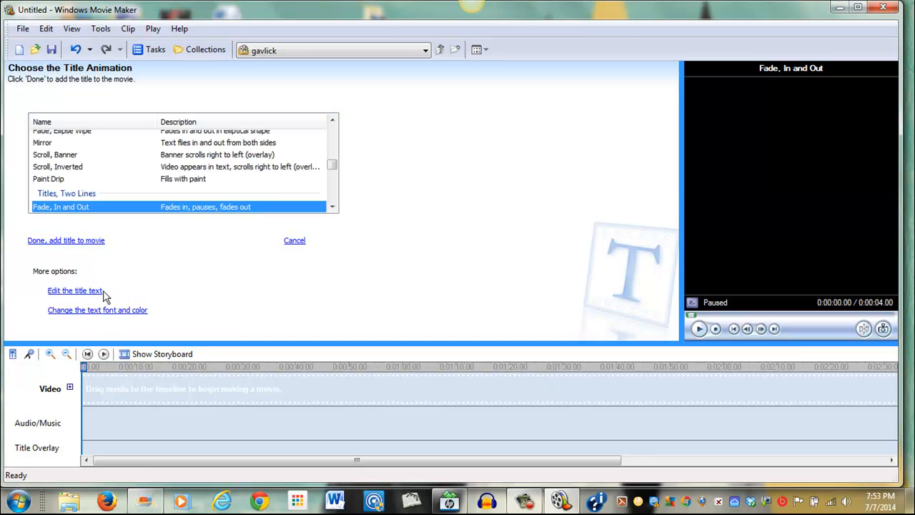
{"action": "left_click_drag", "start_coordinate": [333, 166], "coordinate": [333, 141]}
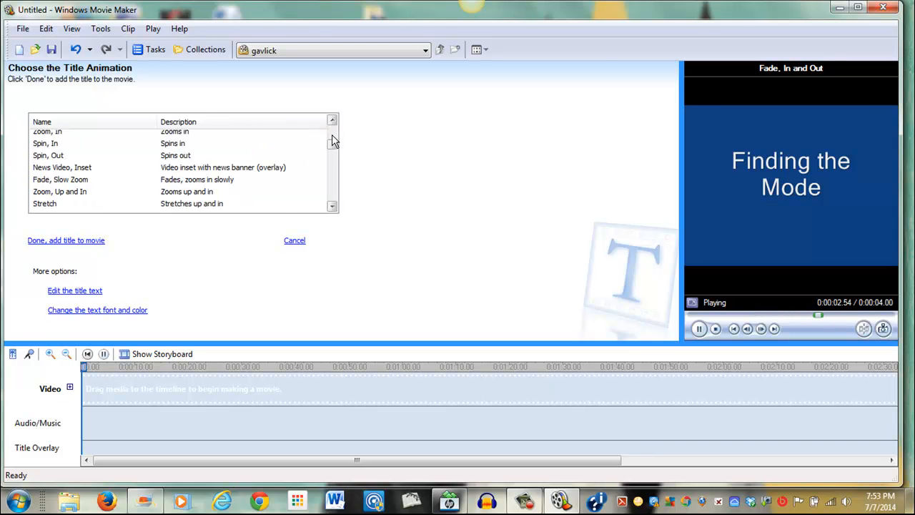
{"action": "left_click", "coordinate": [57, 134]}
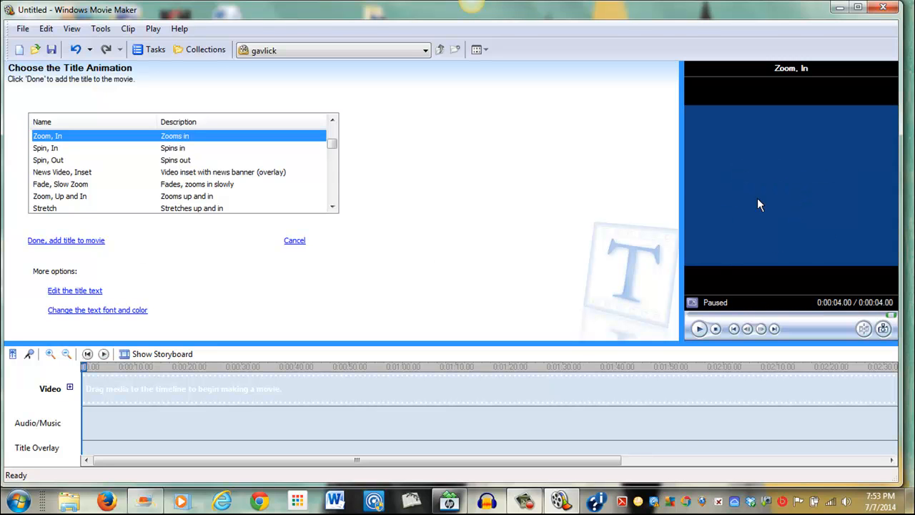
{"action": "left_click", "coordinate": [63, 162]}
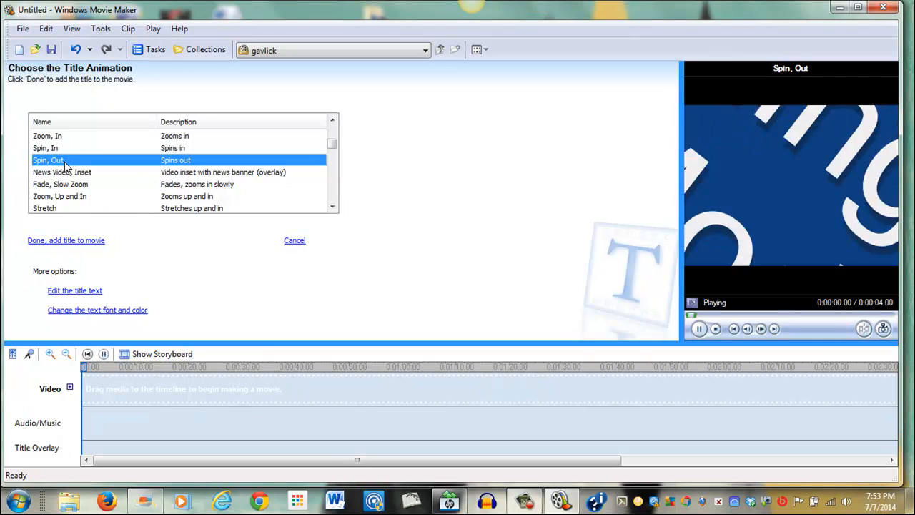
{"action": "left_click", "coordinate": [45, 207]}
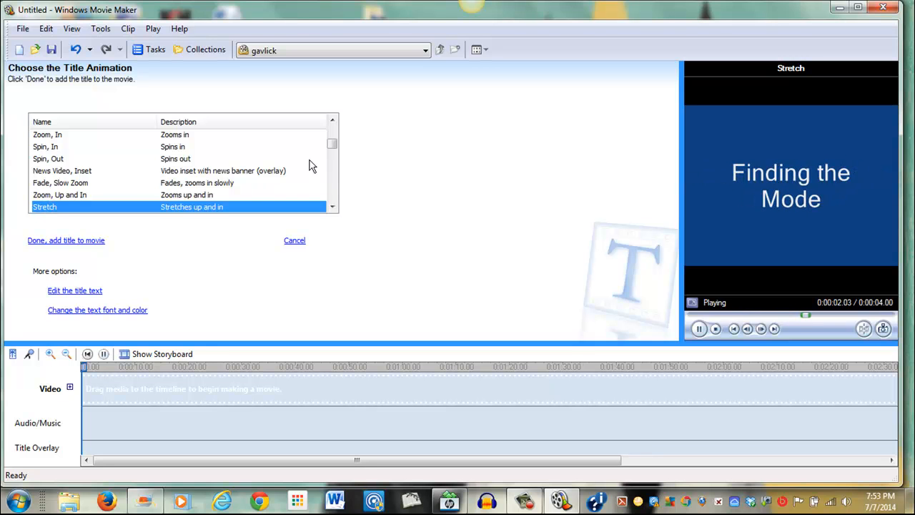
{"action": "left_click_drag", "start_coordinate": [332, 143], "coordinate": [332, 129]}
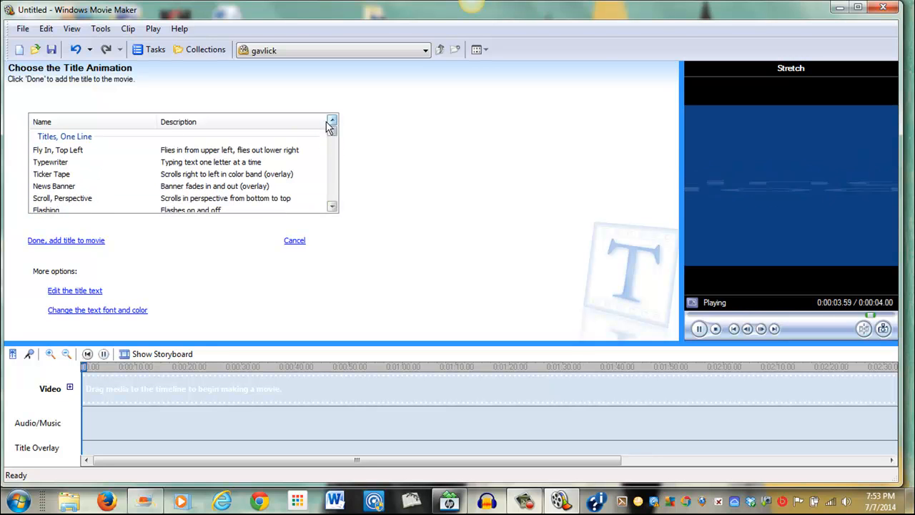
{"action": "left_click", "coordinate": [76, 155]}
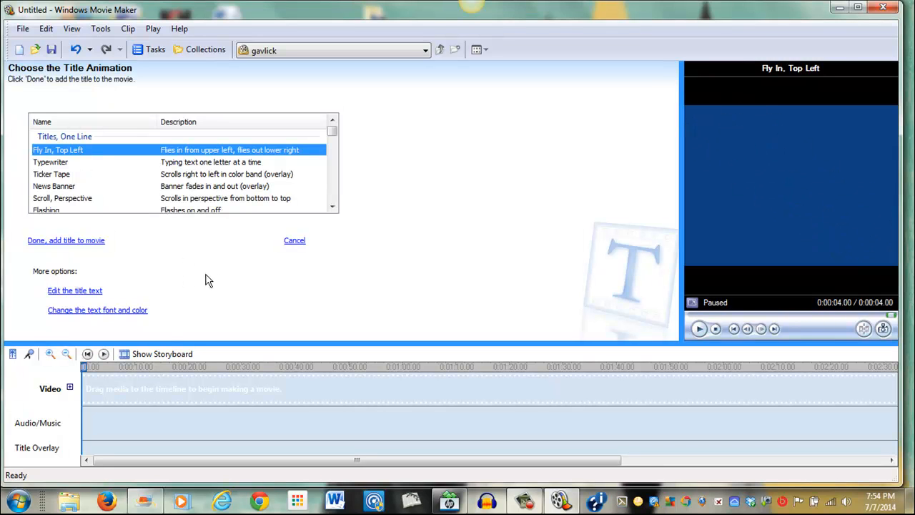
Open the title font and colour options and set the title background colour to red
{"action": "left_click", "coordinate": [107, 312]}
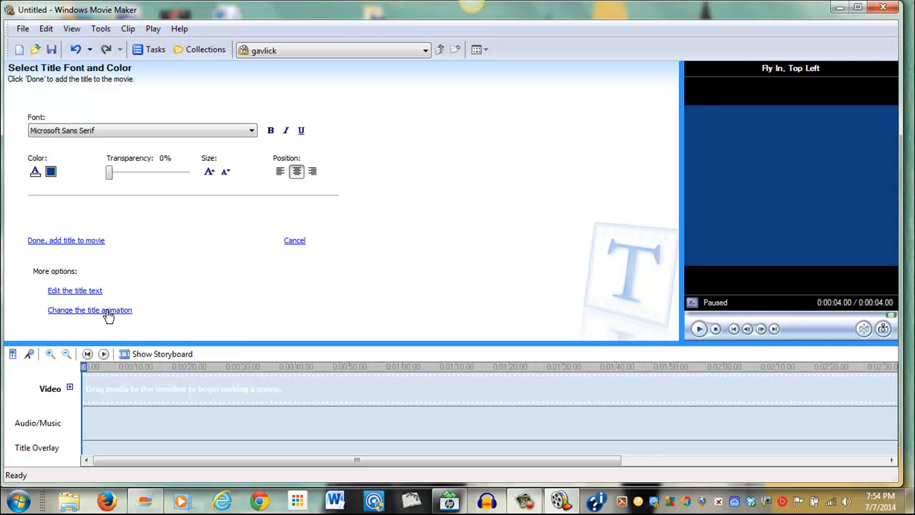
{"action": "left_click", "coordinate": [50, 172]}
{"action": "left_click", "coordinate": [20, 74]}
{"action": "left_click", "coordinate": [34, 226]}
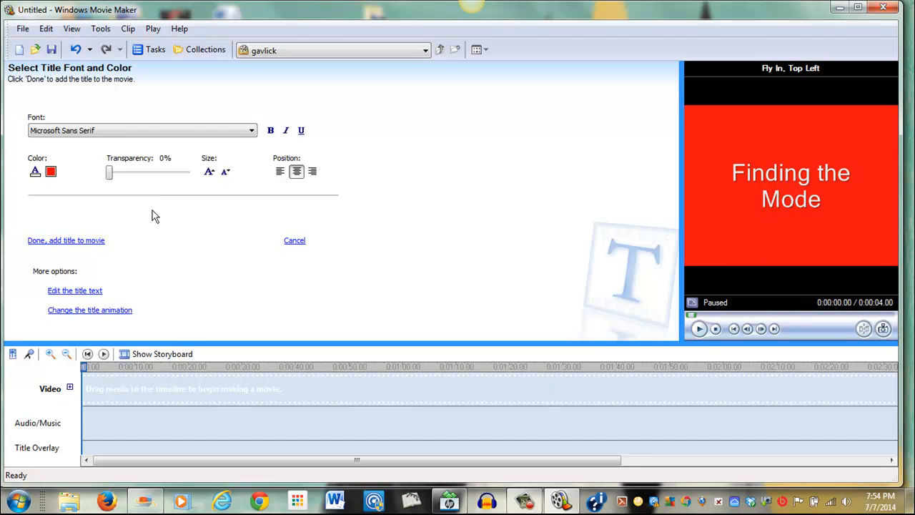
Set the title text colour to white and make the text bold
{"action": "left_click", "coordinate": [35, 173]}
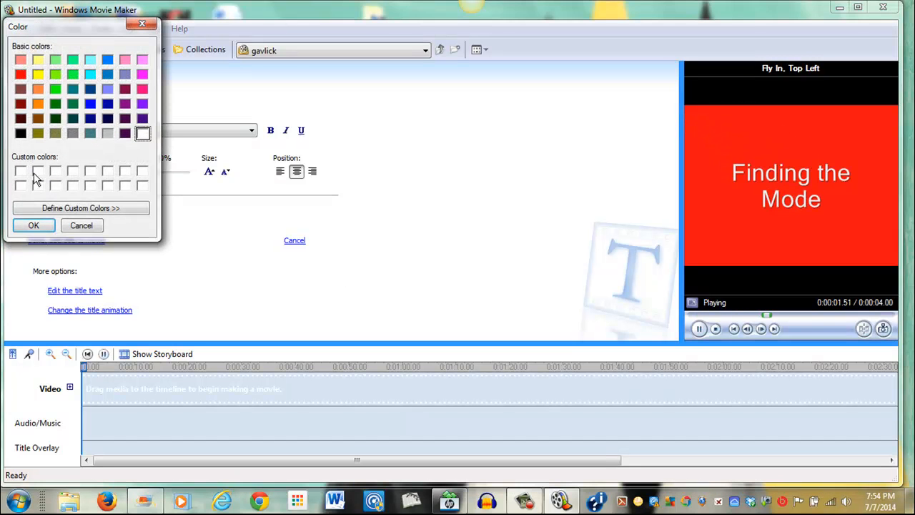
{"action": "left_click", "coordinate": [141, 134]}
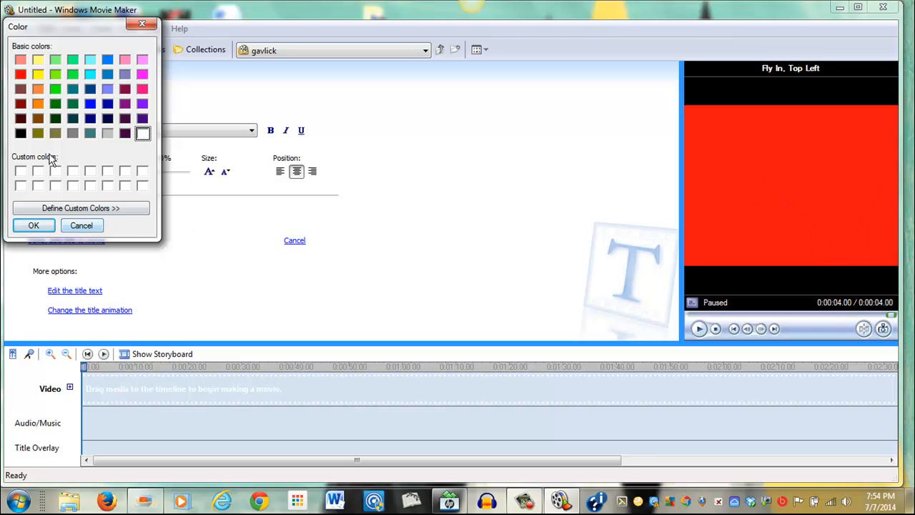
{"action": "left_click", "coordinate": [36, 225]}
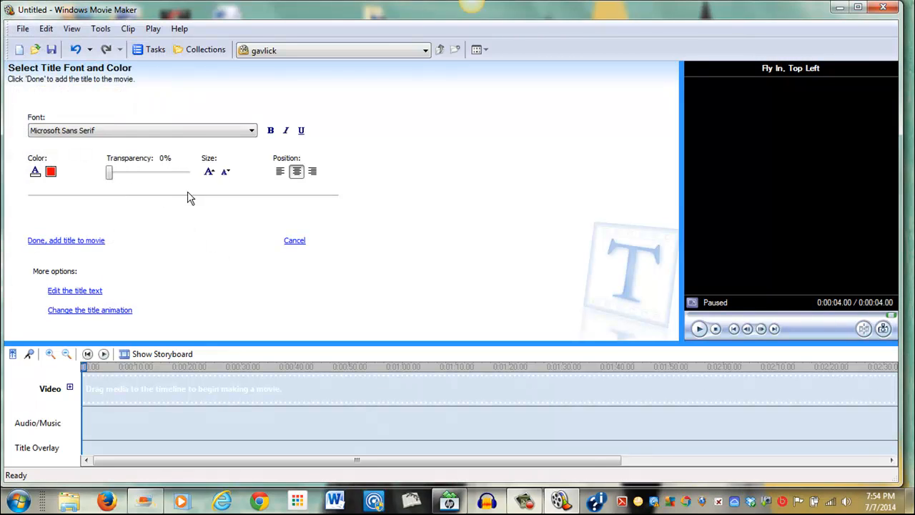
{"action": "left_click", "coordinate": [271, 132]}
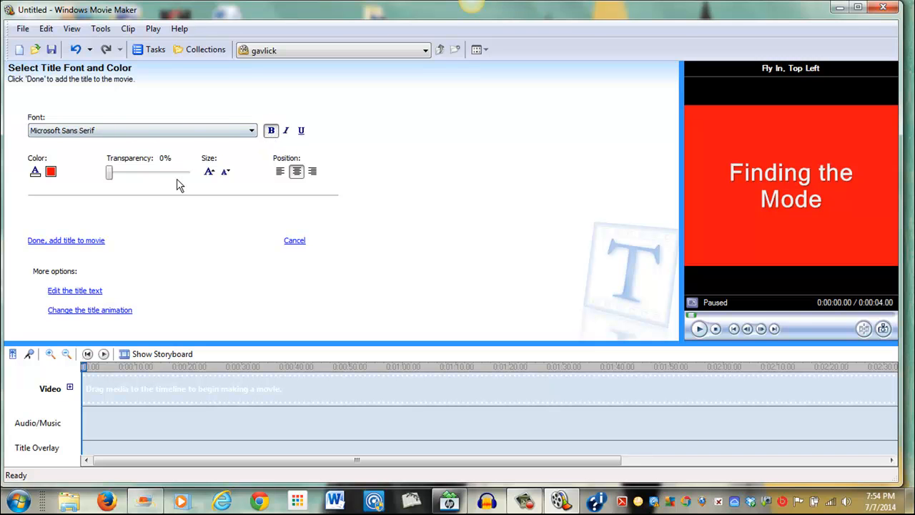
Change the title font to Arial Black and add the title to the movie
{"action": "left_click", "coordinate": [251, 133]}
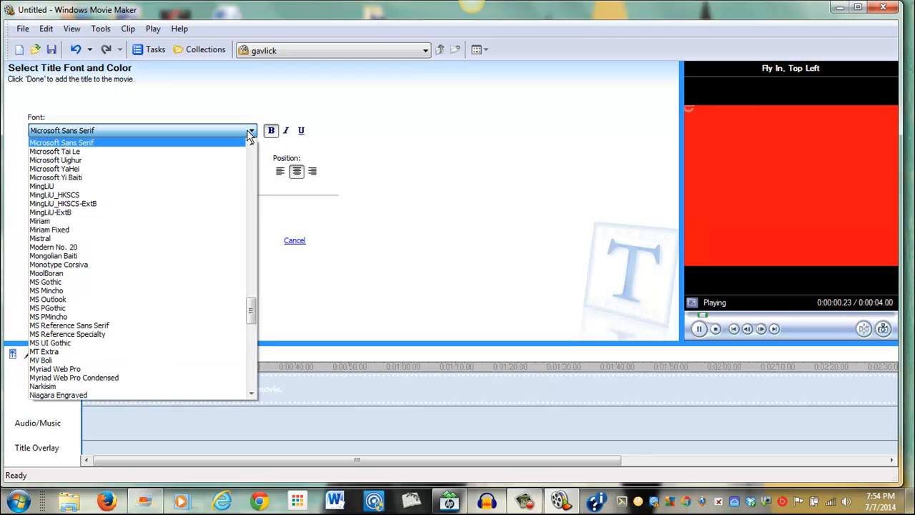
{"action": "left_click_drag", "start_coordinate": [255, 320], "coordinate": [253, 147]}
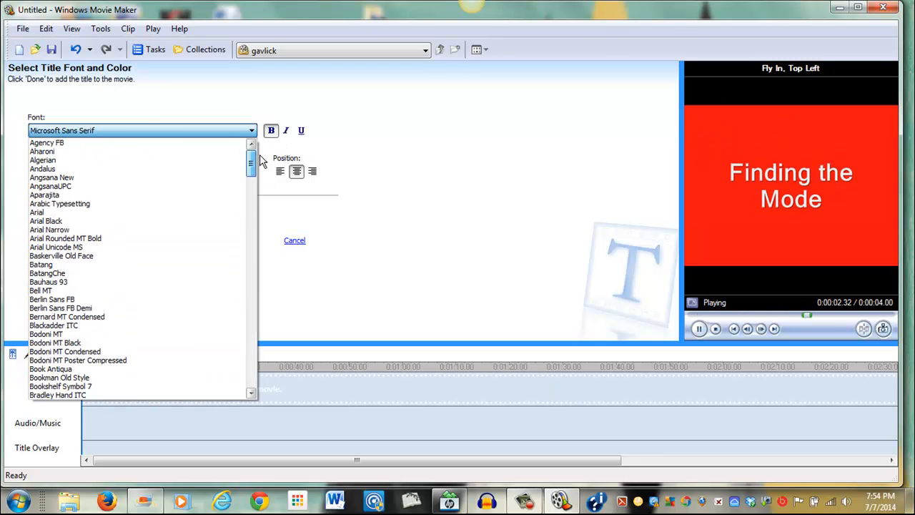
{"action": "left_click", "coordinate": [61, 221]}
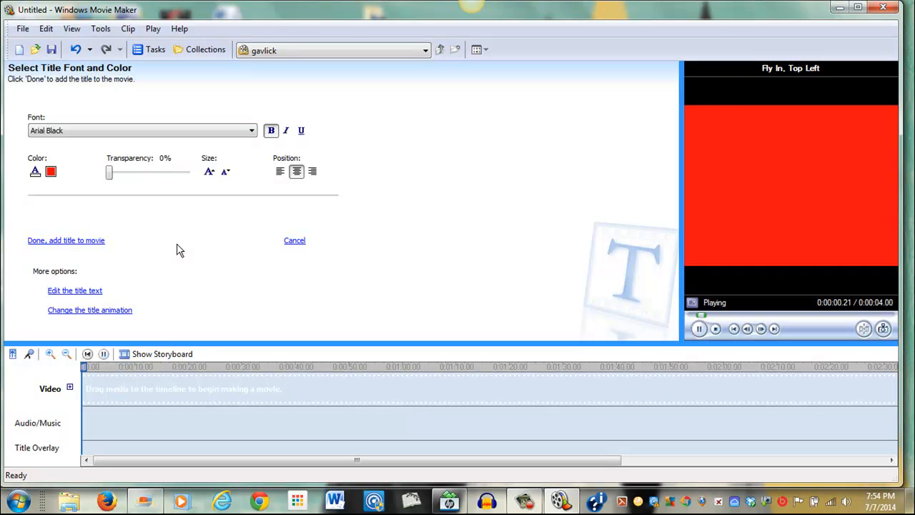
{"action": "left_click", "coordinate": [80, 243]}
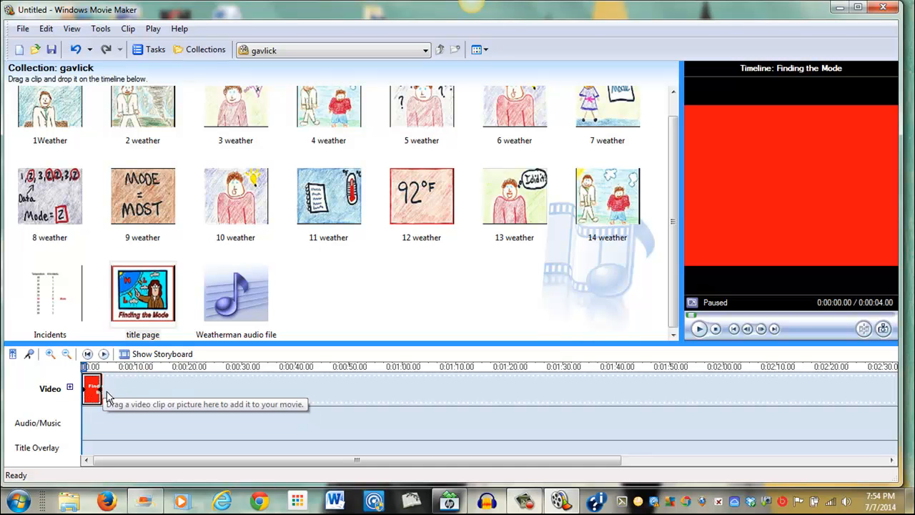
Lengthen the title clip on the timeline to about 5.2 seconds and preview it
{"action": "left_click_drag", "start_coordinate": [101, 388], "coordinate": [106, 390]}
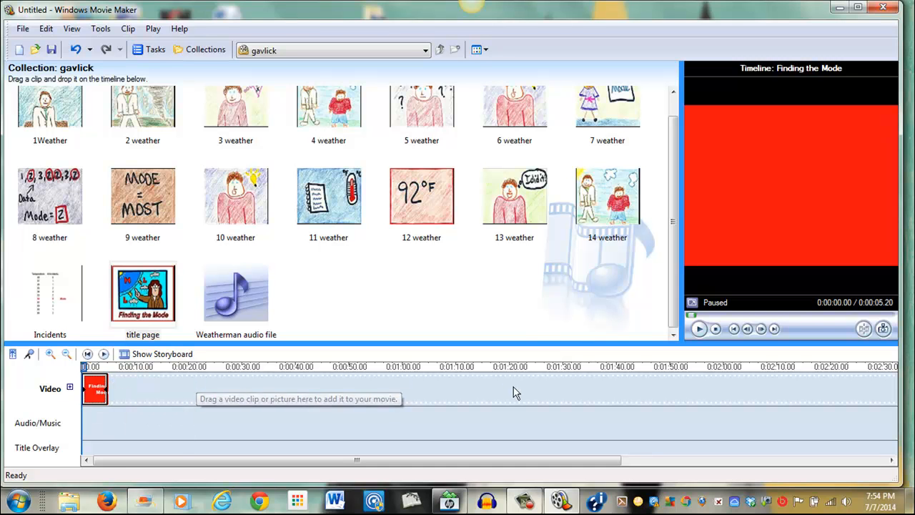
{"action": "left_click", "coordinate": [699, 329]}
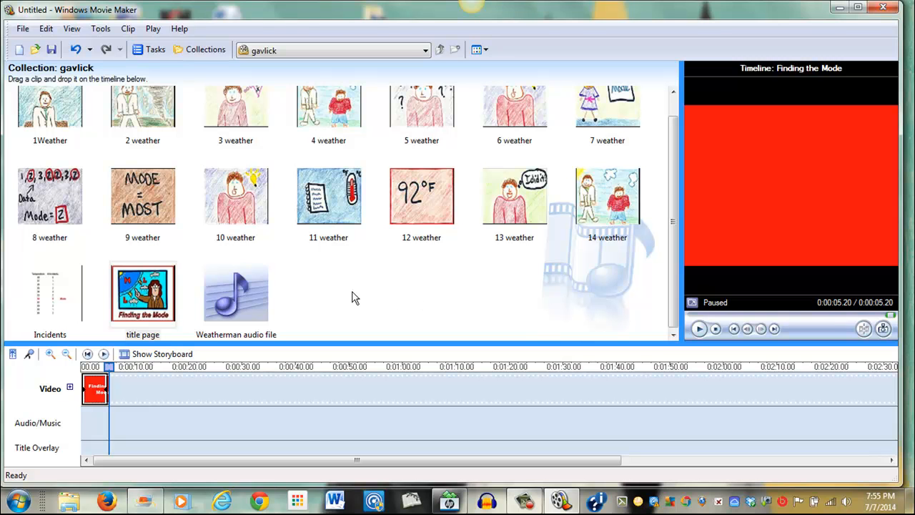
Place the Weatherman audio file on the audio track right after the title and play it from the start
{"action": "mouse_move", "coordinate": [250, 297]}
{"action": "left_mouse_down"}
{"action": "mouse_move", "coordinate": [204, 329]}
{"action": "mouse_move", "coordinate": [186, 372]}
{"action": "mouse_move", "coordinate": [118, 398]}
{"action": "left_mouse_up"}
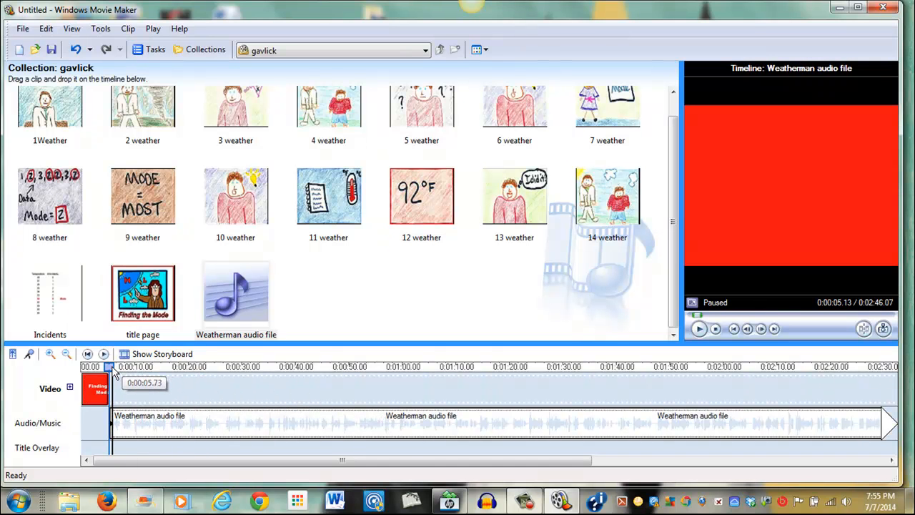
{"action": "left_click_drag", "start_coordinate": [113, 374], "coordinate": [86, 379]}
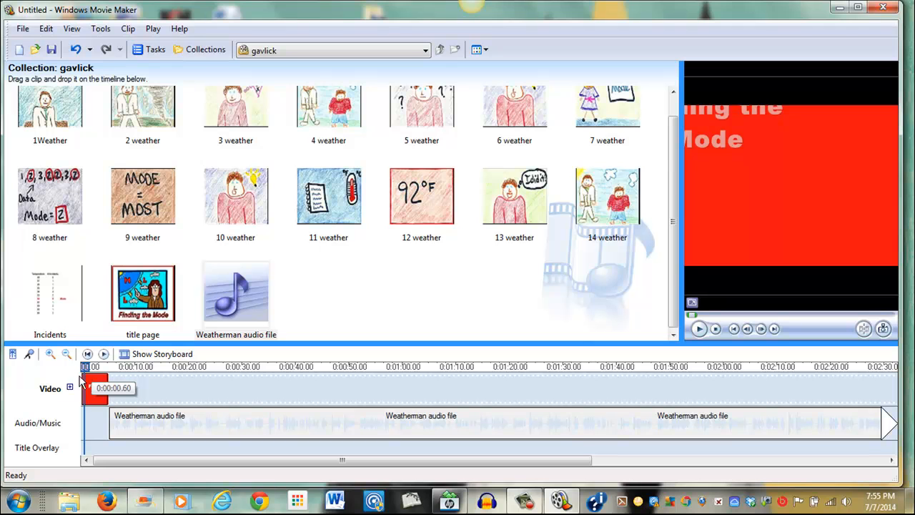
{"action": "left_click", "coordinate": [87, 354]}
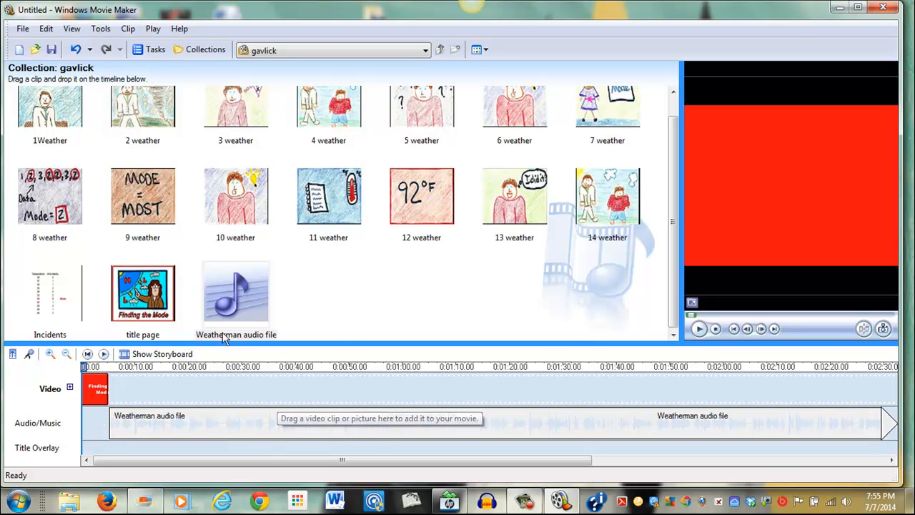
{"action": "left_click", "coordinate": [700, 329]}
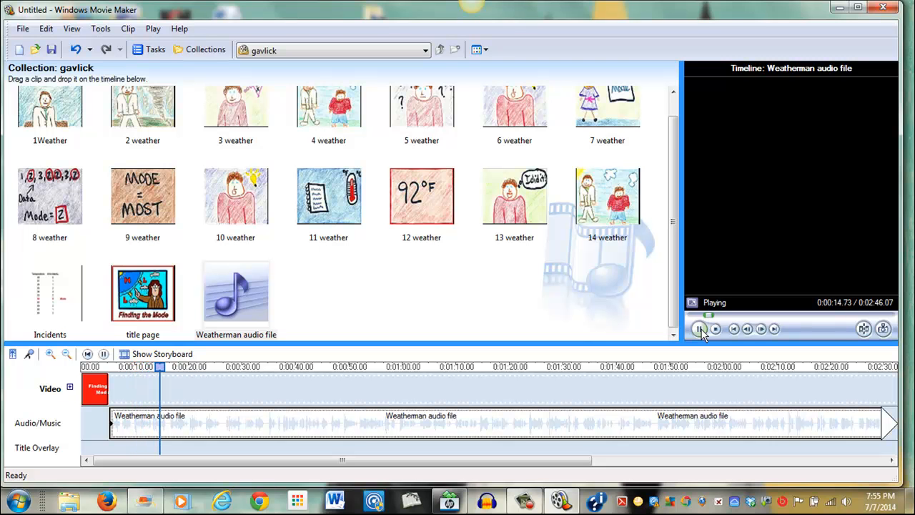
{"action": "left_click", "coordinate": [700, 329]}
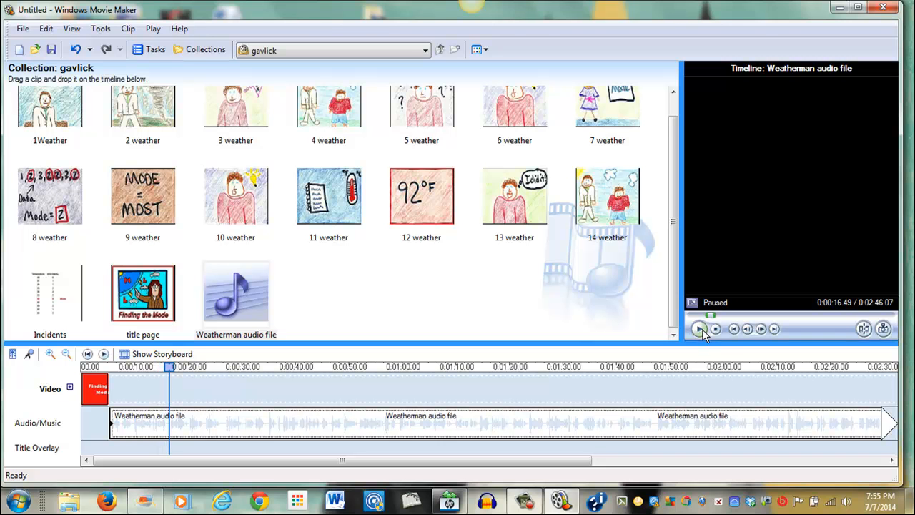
Add the 1Weather picture after the title and stretch its duration to match the narration
{"action": "left_click_drag", "start_coordinate": [61, 111], "coordinate": [143, 386]}
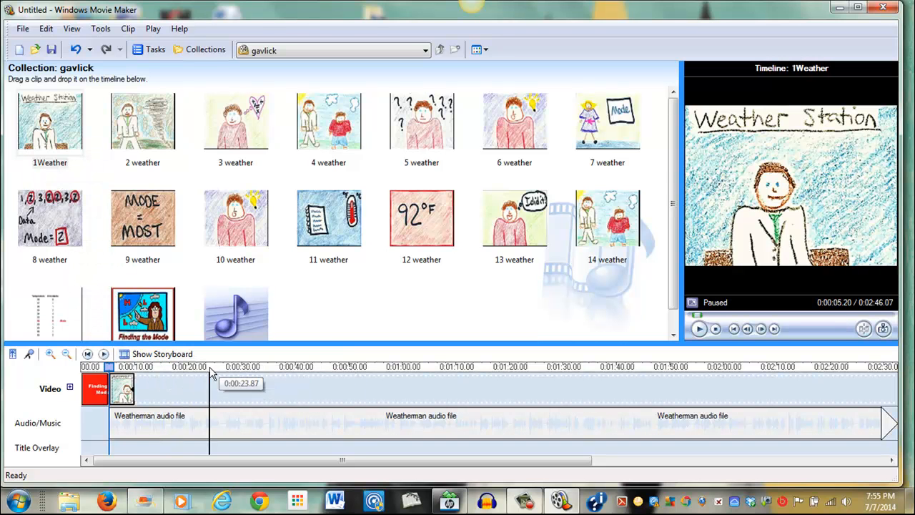
{"action": "left_click", "coordinate": [131, 390]}
{"action": "left_click_drag", "start_coordinate": [132, 390], "coordinate": [163, 389]}
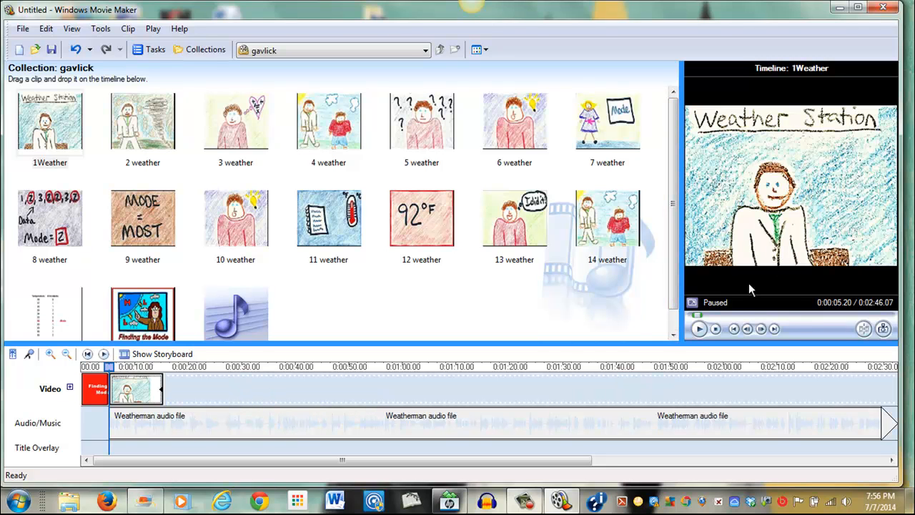
{"action": "left_click", "coordinate": [700, 329]}
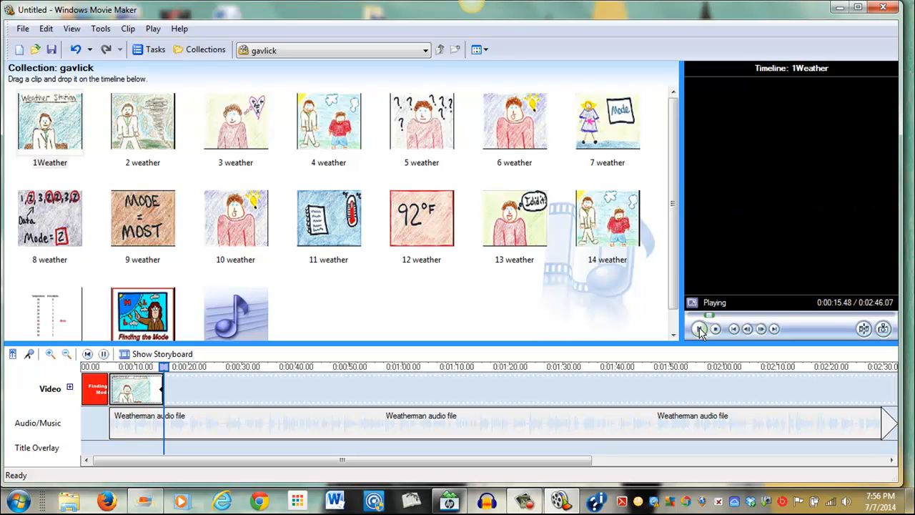
{"action": "left_click", "coordinate": [699, 329]}
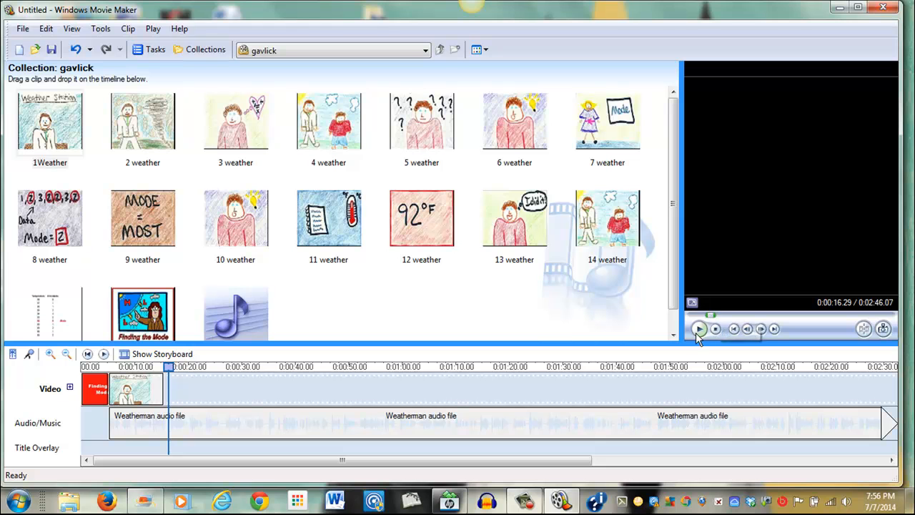
Extend the 1Weather clip slightly further and preview the narration from its end
{"action": "left_click", "coordinate": [143, 390]}
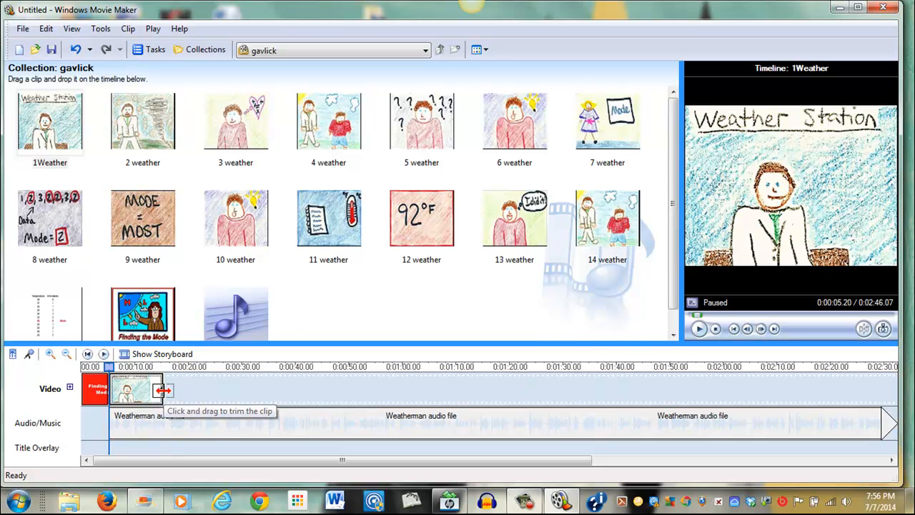
{"action": "left_click_drag", "start_coordinate": [162, 390], "coordinate": [166, 390]}
{"action": "left_click_drag", "start_coordinate": [110, 366], "coordinate": [161, 371]}
{"action": "left_click", "coordinate": [699, 330]}
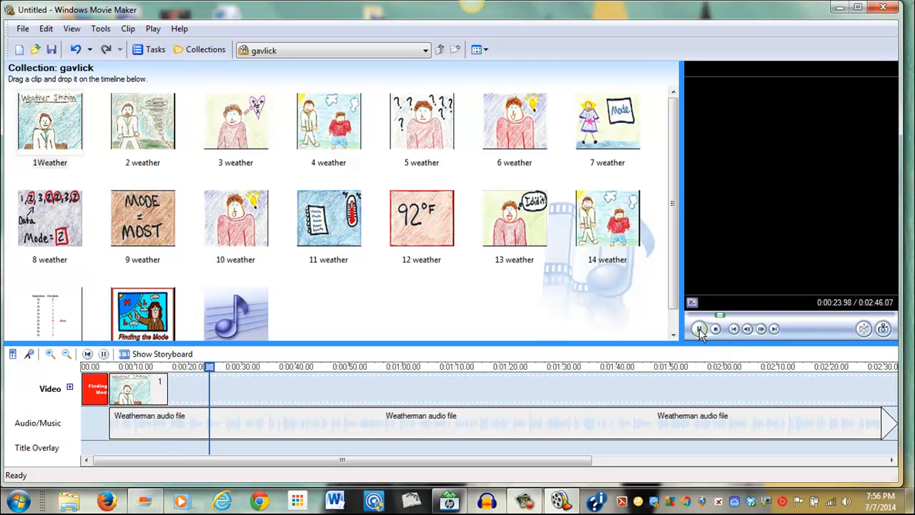
{"action": "left_click", "coordinate": [699, 329]}
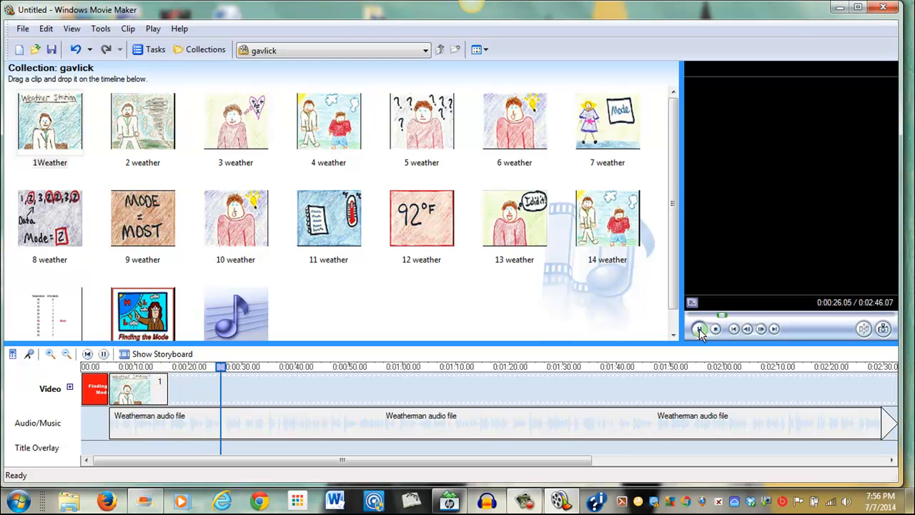
Add the 2 weather picture after 1Weather, stretch its duration and preview the narration
{"action": "mouse_move", "coordinate": [141, 130]}
{"action": "left_mouse_down"}
{"action": "mouse_move", "coordinate": [124, 144]}
{"action": "mouse_move", "coordinate": [135, 286]}
{"action": "mouse_move", "coordinate": [171, 368]}
{"action": "left_mouse_up"}
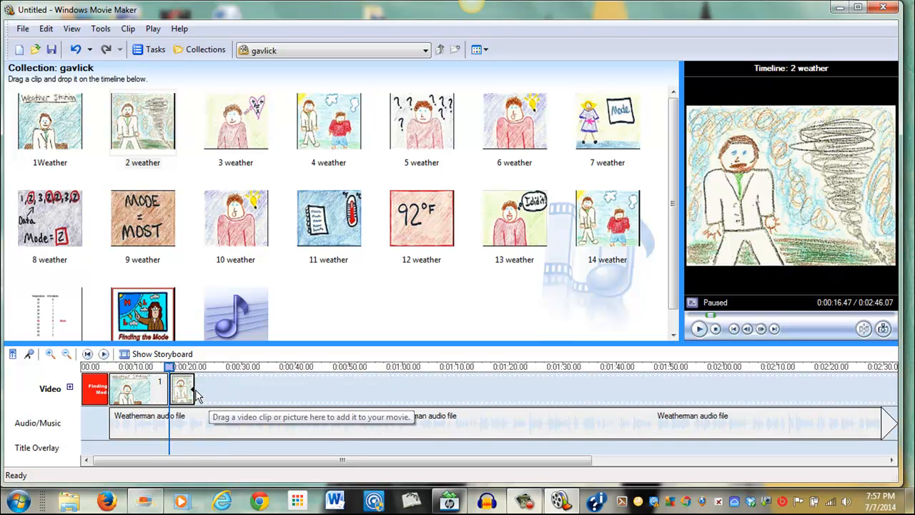
{"action": "left_click_drag", "start_coordinate": [190, 388], "coordinate": [223, 391]}
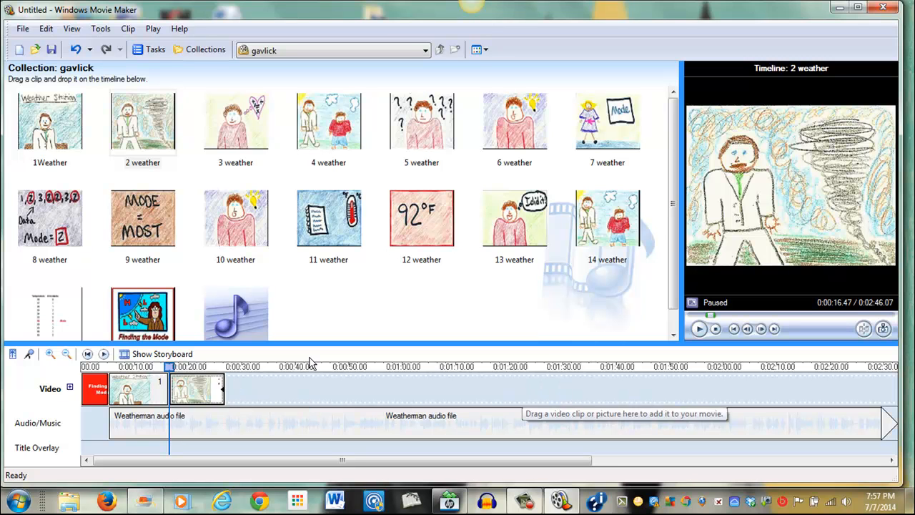
{"action": "left_click_drag", "start_coordinate": [169, 368], "coordinate": [217, 378]}
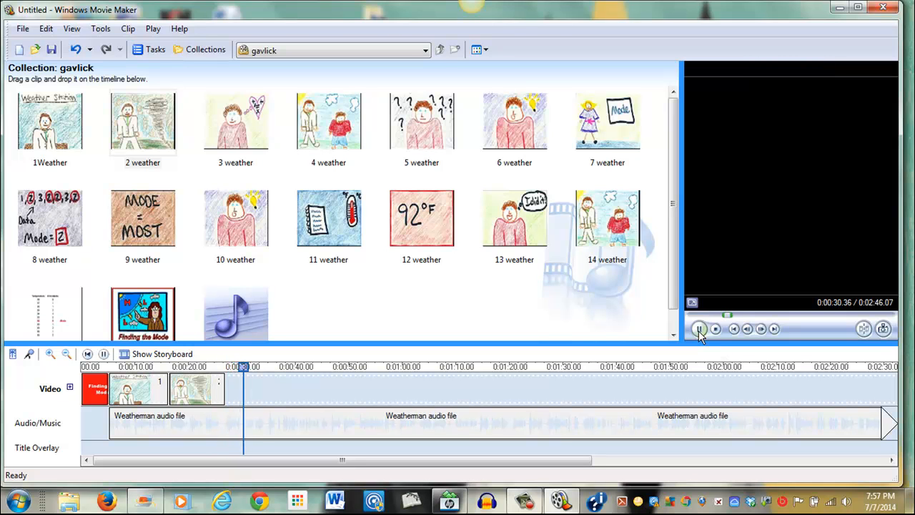
{"action": "left_click", "coordinate": [698, 331]}
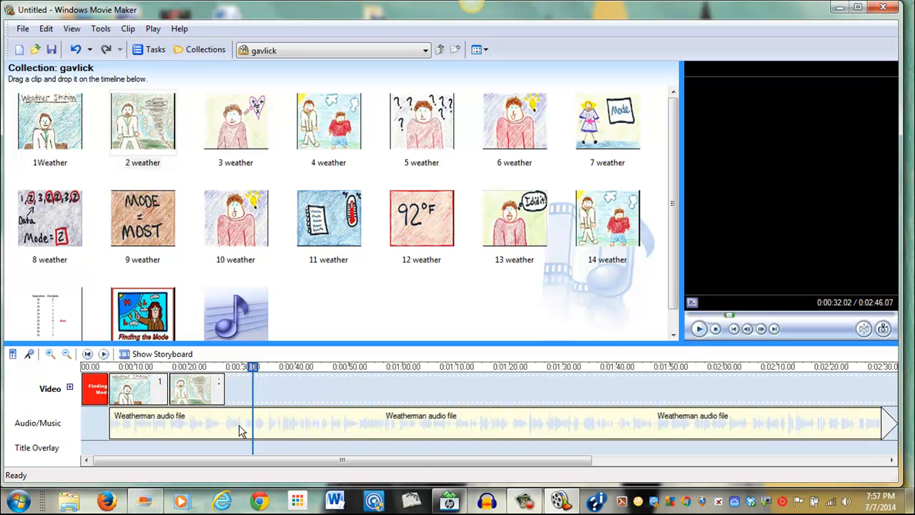
Extend the 2 weather clip a little further to fit the narration
{"action": "left_click", "coordinate": [217, 391]}
{"action": "mouse_move", "coordinate": [220, 391]}
{"action": "left_mouse_down"}
{"action": "mouse_move", "coordinate": [244, 390]}
{"action": "mouse_move", "coordinate": [180, 368]}
{"action": "mouse_move", "coordinate": [227, 385]}
{"action": "left_mouse_up"}
{"action": "left_click_drag", "start_coordinate": [240, 388], "coordinate": [242, 388]}
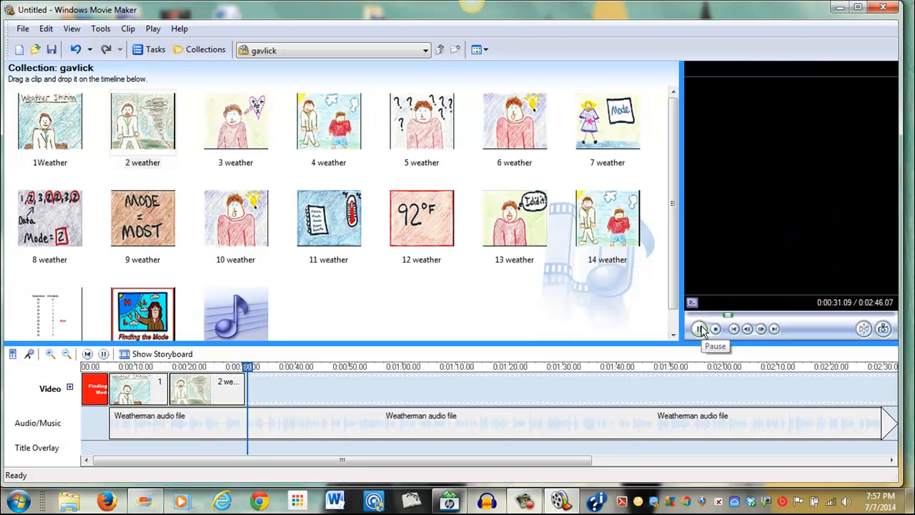
{"action": "left_click", "coordinate": [700, 328]}
Add the 3 weather picture after 2 weather and preview the narration over it
{"action": "mouse_move", "coordinate": [240, 135]}
{"action": "left_mouse_down"}
{"action": "mouse_move", "coordinate": [245, 322]}
{"action": "mouse_move", "coordinate": [257, 370]}
{"action": "left_mouse_up"}
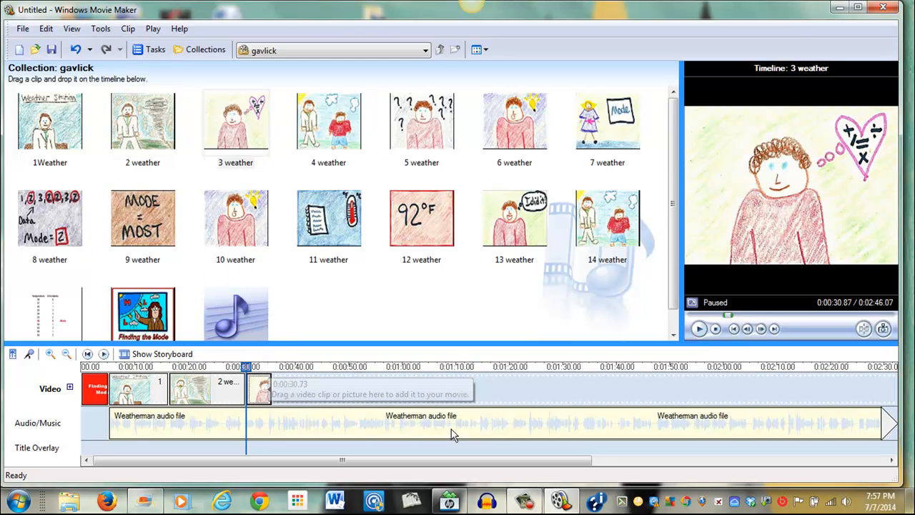
{"action": "left_click", "coordinate": [699, 329]}
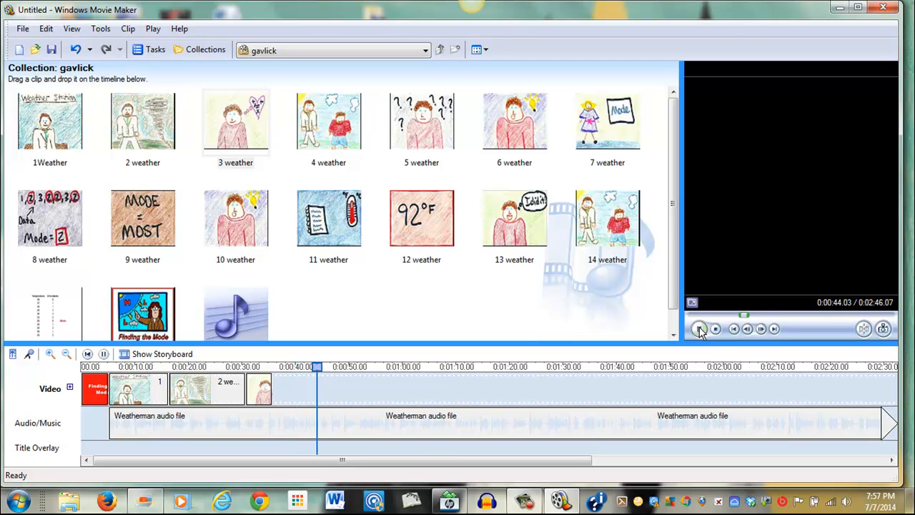
{"action": "left_click", "coordinate": [699, 329]}
Add the 4 weather picture after 3 weather and preview the narration over it
{"action": "left_click_drag", "start_coordinate": [318, 116], "coordinate": [320, 394]}
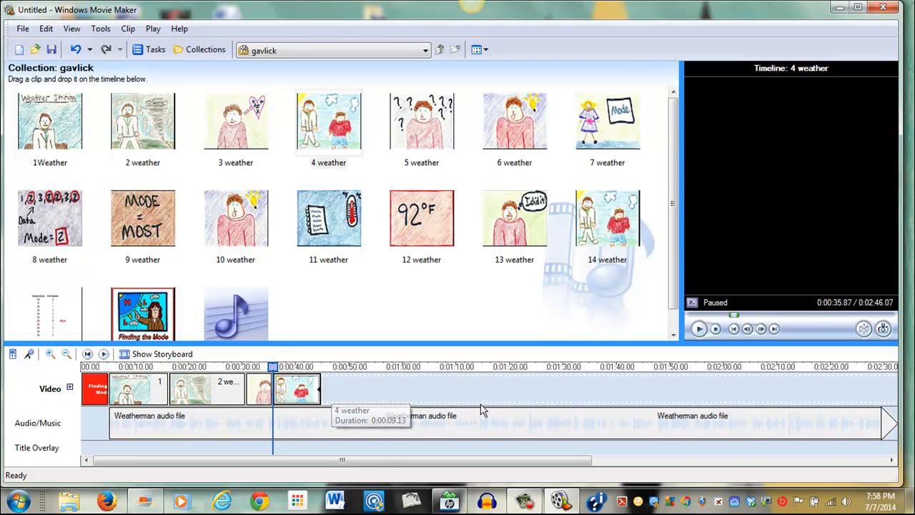
{"action": "left_click", "coordinate": [699, 329]}
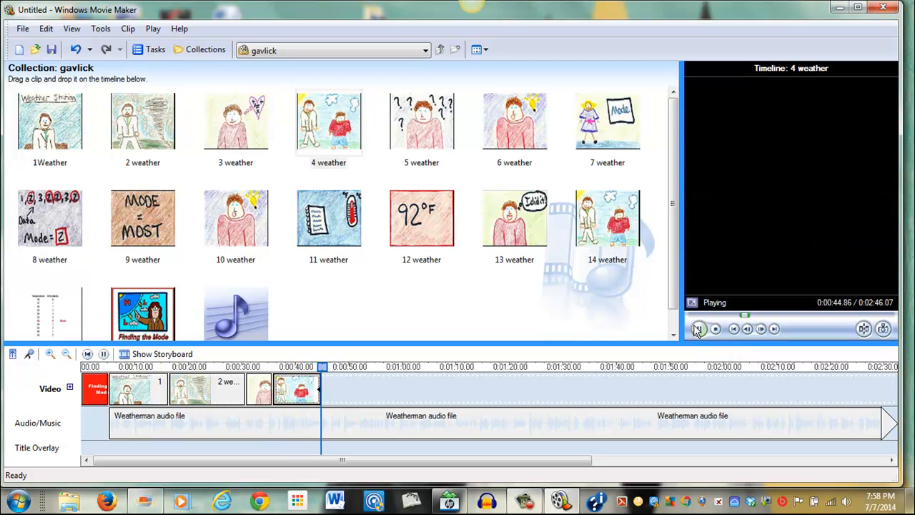
{"action": "left_click", "coordinate": [698, 329]}
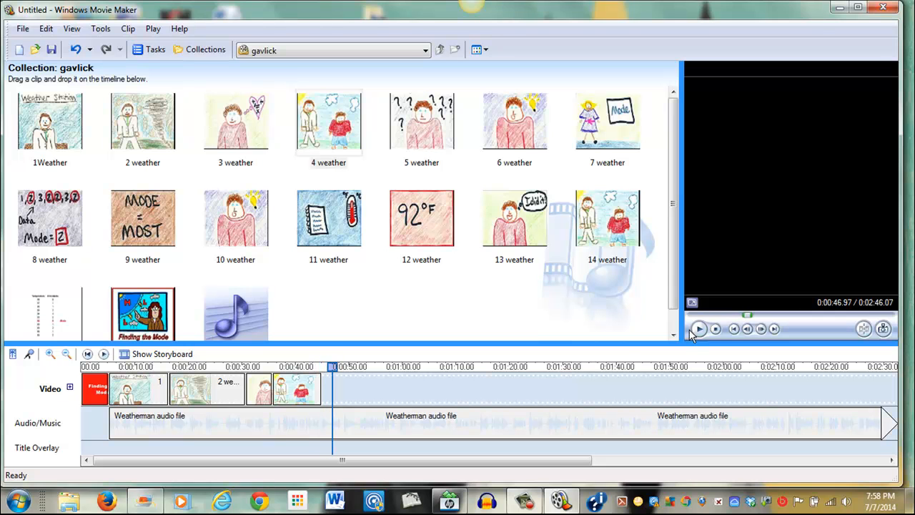
Try to lengthen the 4 weather clip and play the narration from near the clip's end
{"action": "left_click", "coordinate": [315, 392]}
{"action": "left_click_drag", "start_coordinate": [322, 398], "coordinate": [345, 393]}
{"action": "left_click_drag", "start_coordinate": [275, 367], "coordinate": [318, 374]}
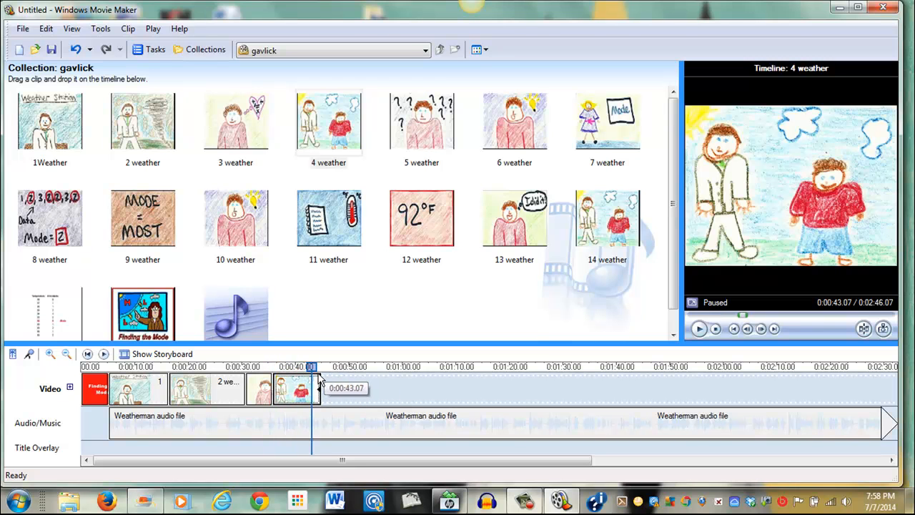
{"action": "left_click", "coordinate": [697, 331]}
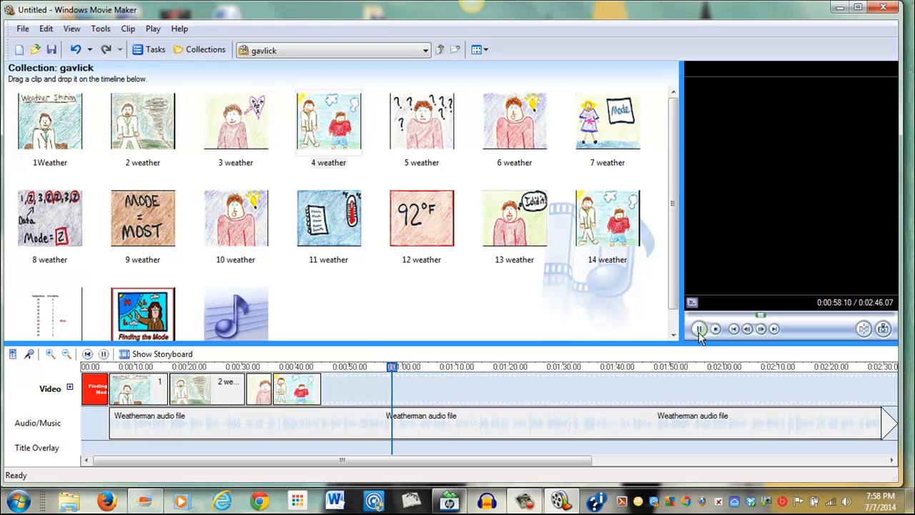
{"action": "left_click", "coordinate": [699, 329]}
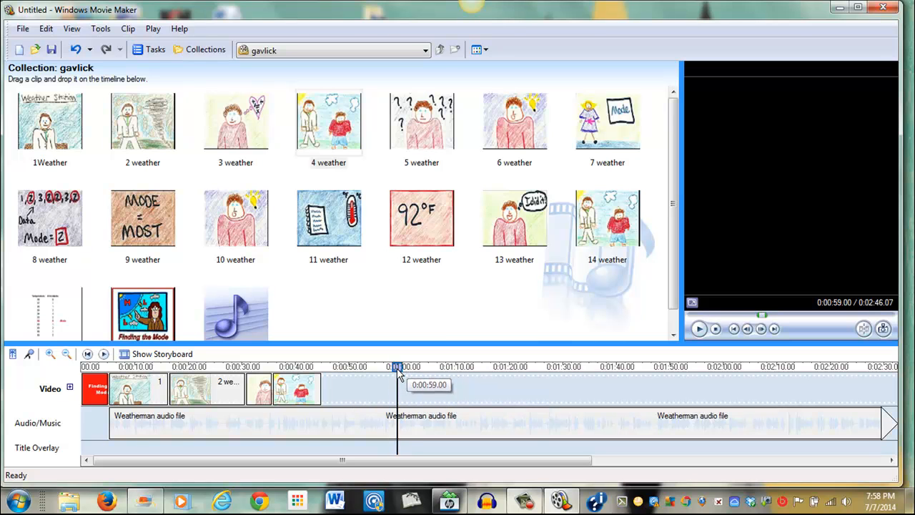
Extend the 4 weather clip to about the one-minute mark on the timeline
{"action": "left_click", "coordinate": [285, 424]}
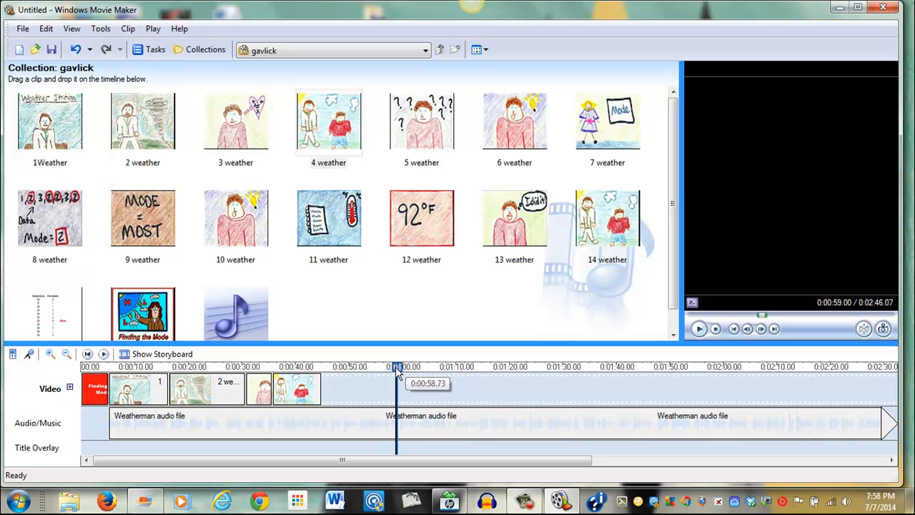
{"action": "left_click", "coordinate": [316, 397]}
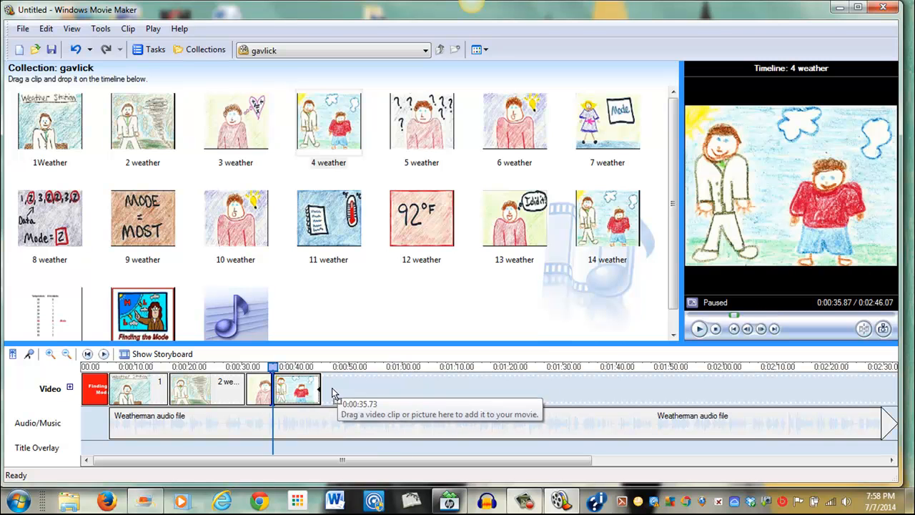
{"action": "left_click_drag", "start_coordinate": [320, 389], "coordinate": [402, 394]}
{"action": "left_click_drag", "start_coordinate": [285, 367], "coordinate": [383, 367]}
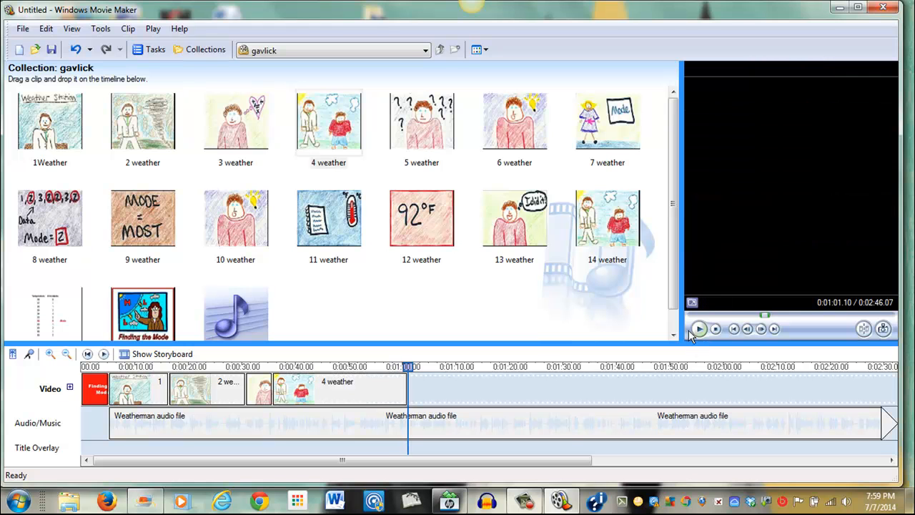
Fine-tune the end of the 4 weather clip around the one-minute mark while previewing the narration there
{"action": "left_click", "coordinate": [384, 393]}
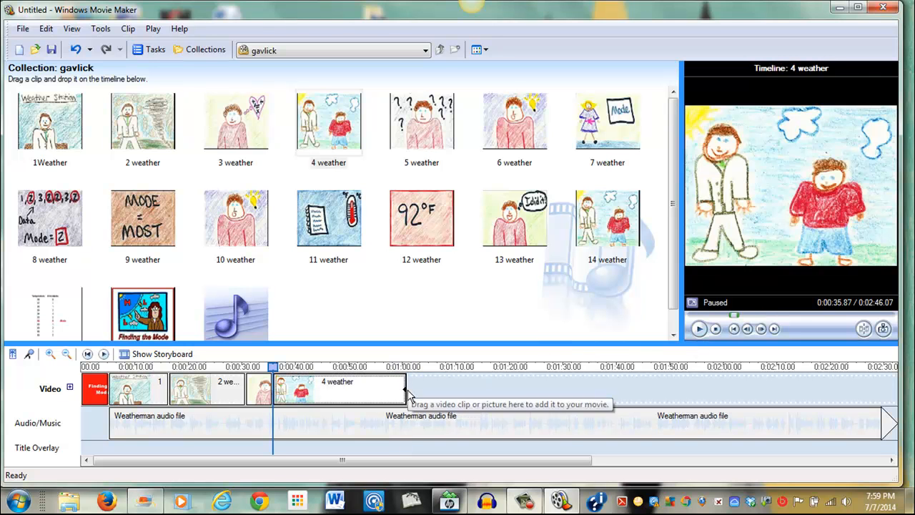
{"action": "left_click_drag", "start_coordinate": [401, 389], "coordinate": [393, 388]}
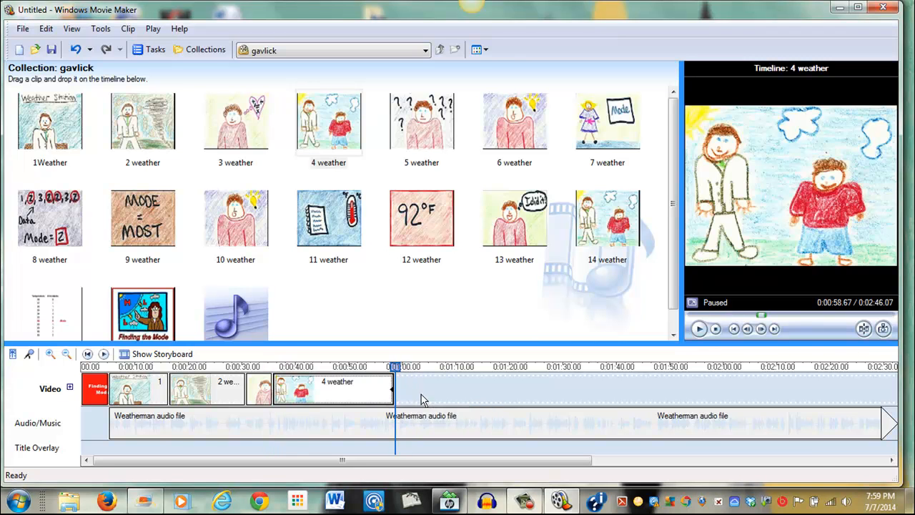
{"action": "left_click", "coordinate": [724, 423]}
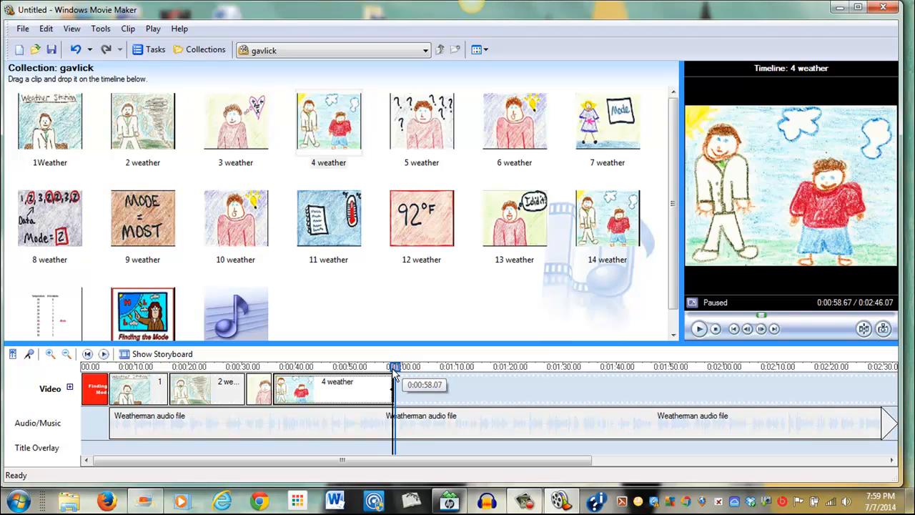
{"action": "left_click_drag", "start_coordinate": [395, 372], "coordinate": [384, 369]}
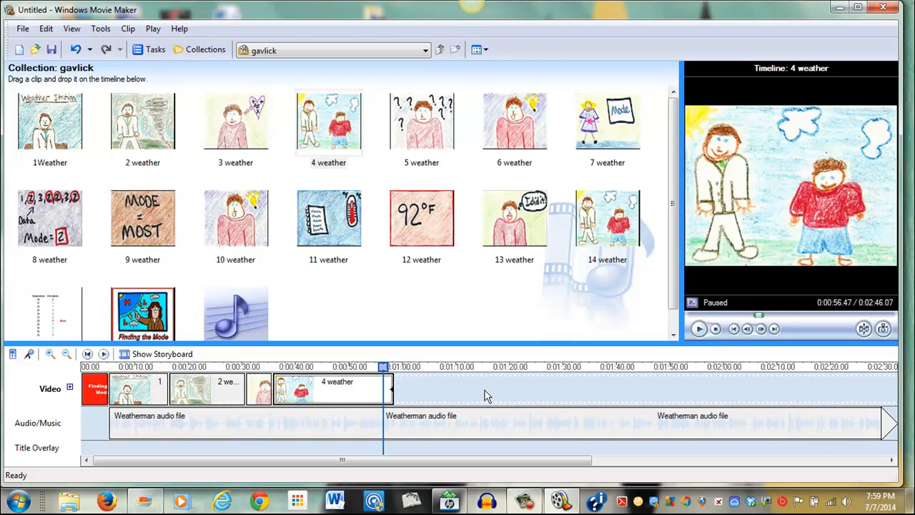
{"action": "left_click", "coordinate": [701, 331]}
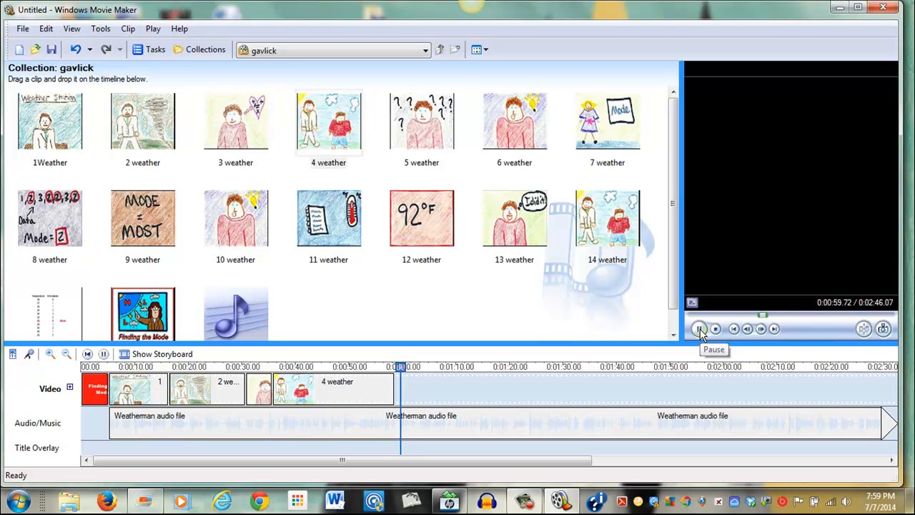
{"action": "left_click", "coordinate": [383, 389]}
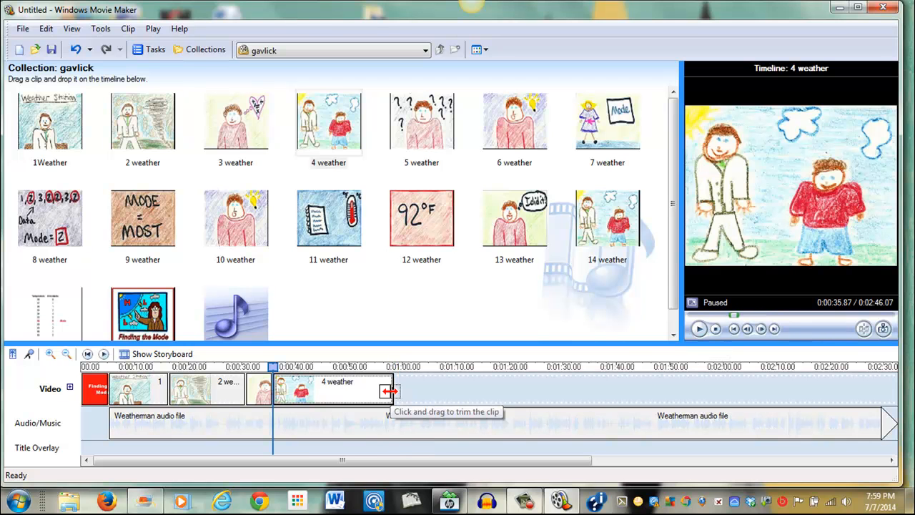
{"action": "left_click_drag", "start_coordinate": [393, 391], "coordinate": [399, 389]}
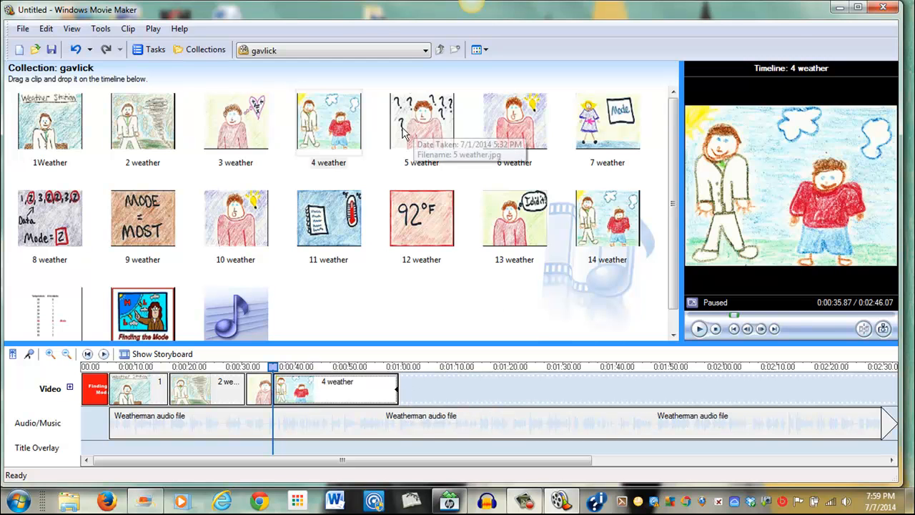
Add the 5 weather picture after 4 weather and preview the narration over it
{"action": "left_click_drag", "start_coordinate": [408, 140], "coordinate": [367, 370]}
{"action": "left_click", "coordinate": [380, 371]}
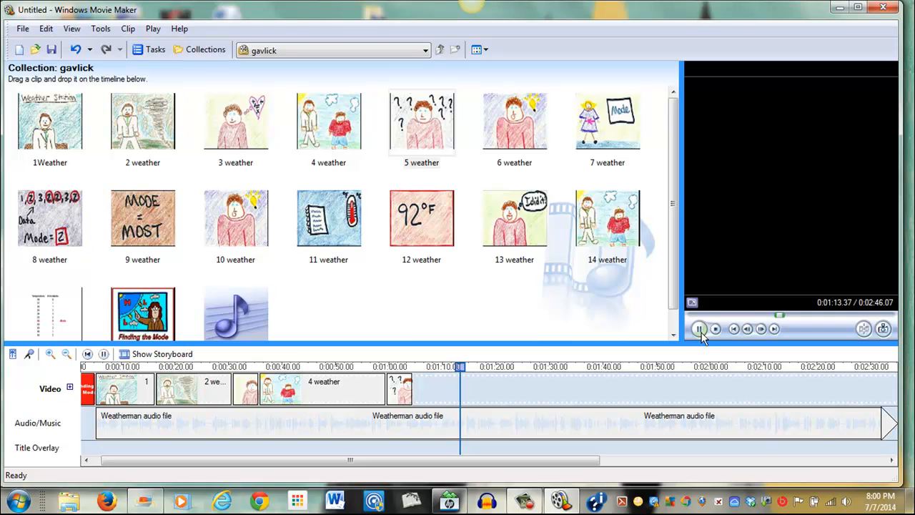
{"action": "left_click", "coordinate": [699, 329]}
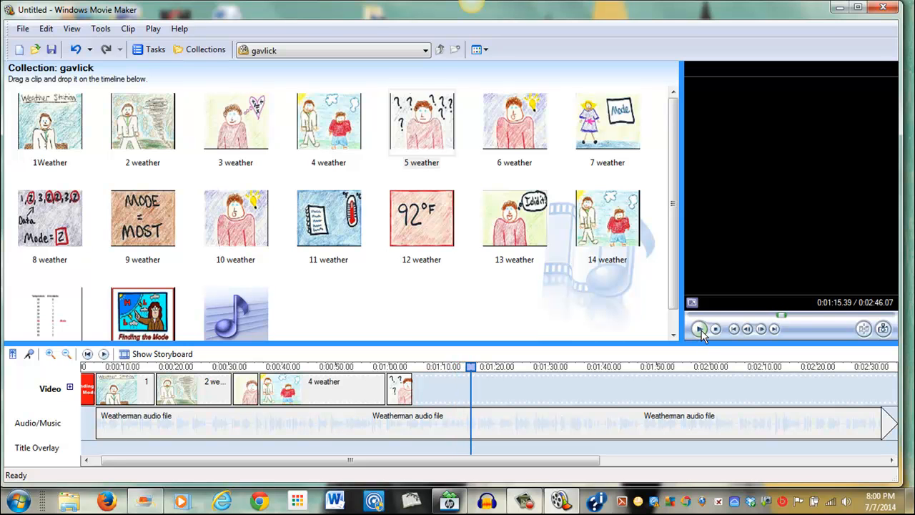
Add the 6 weather picture after 5 weather and replay the narration over both clips
{"action": "left_click_drag", "start_coordinate": [529, 129], "coordinate": [461, 377]}
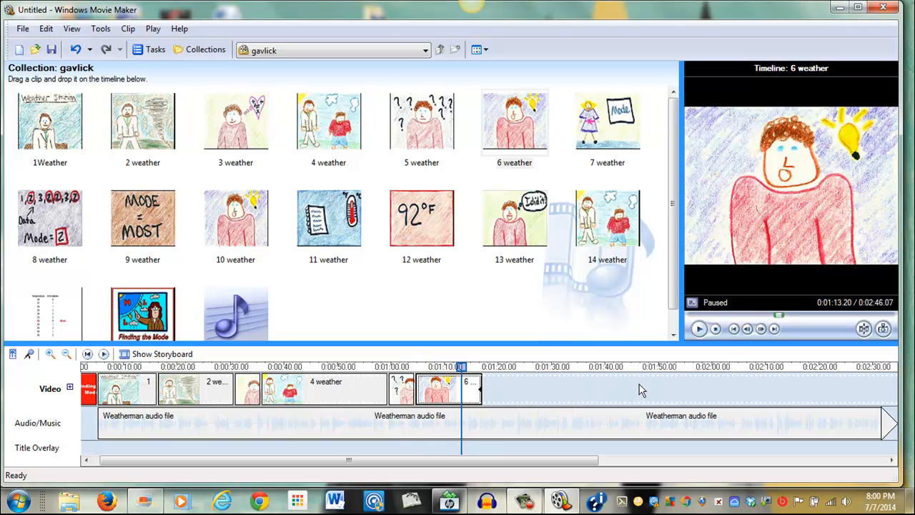
{"action": "left_click", "coordinate": [698, 329]}
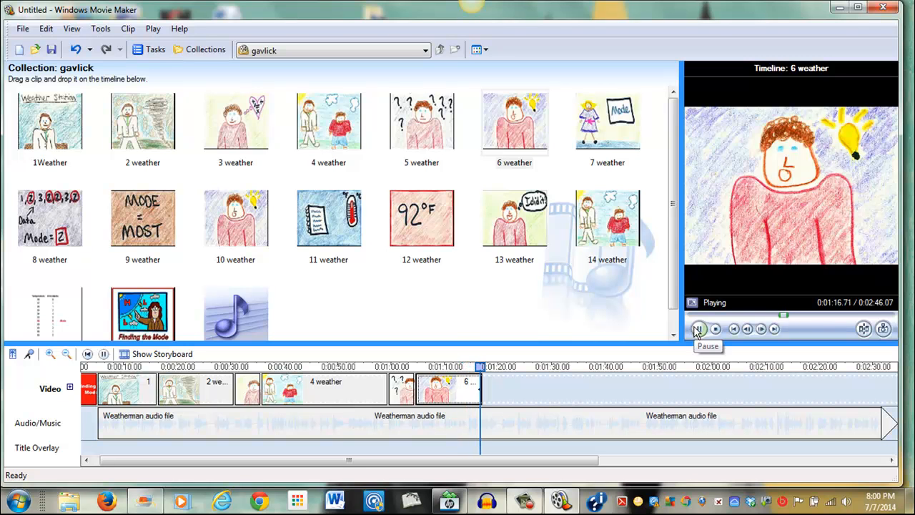
{"action": "left_click", "coordinate": [698, 328]}
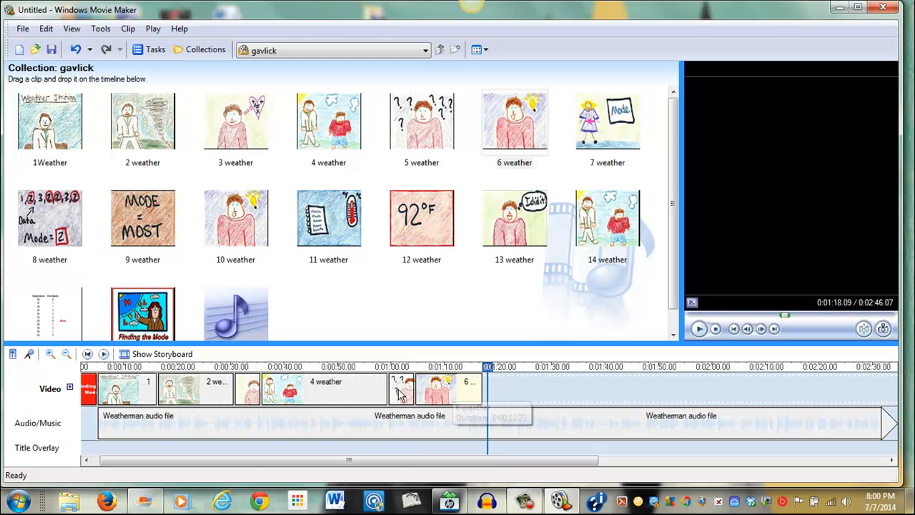
{"action": "left_click_drag", "start_coordinate": [496, 371], "coordinate": [405, 379]}
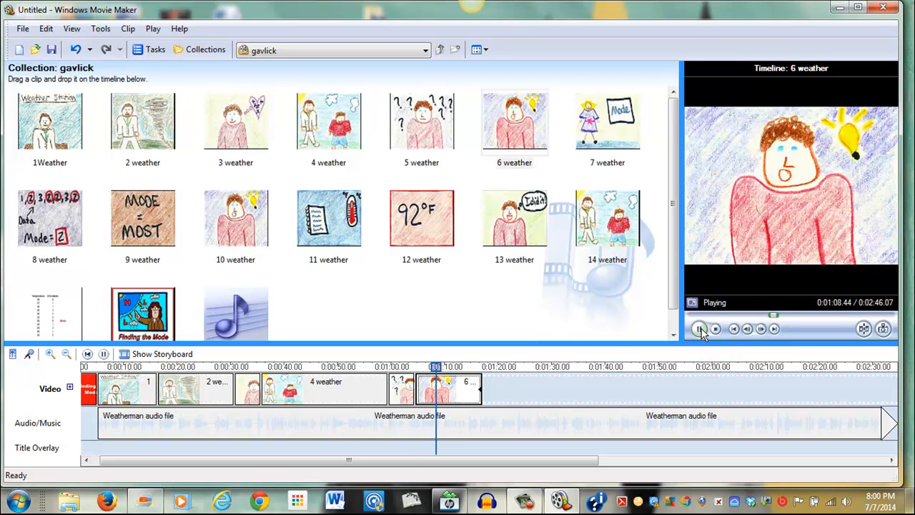
{"action": "left_click", "coordinate": [700, 330]}
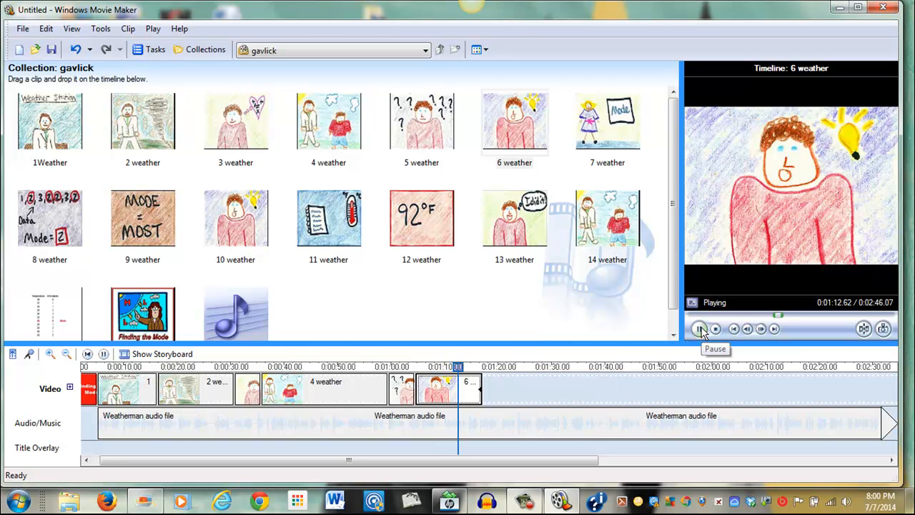
{"action": "left_click", "coordinate": [700, 330]}
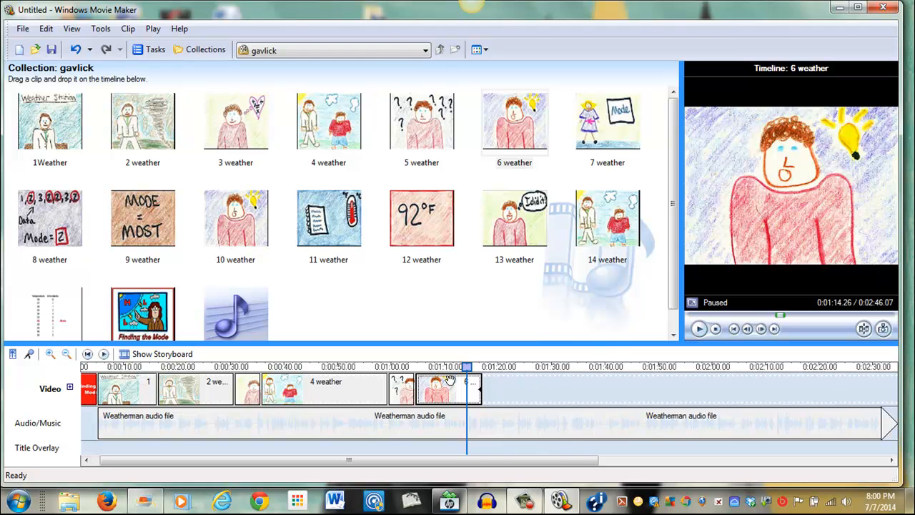
Lengthen the 5 weather clip to fit the narration and preview the result
{"action": "left_click", "coordinate": [404, 390]}
{"action": "left_click_drag", "start_coordinate": [413, 389], "coordinate": [456, 394]}
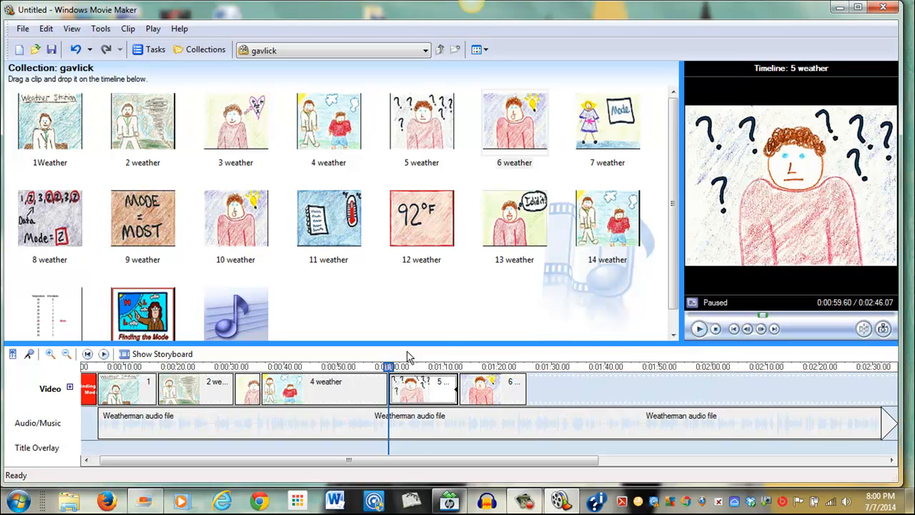
{"action": "left_click_drag", "start_coordinate": [388, 366], "coordinate": [448, 377]}
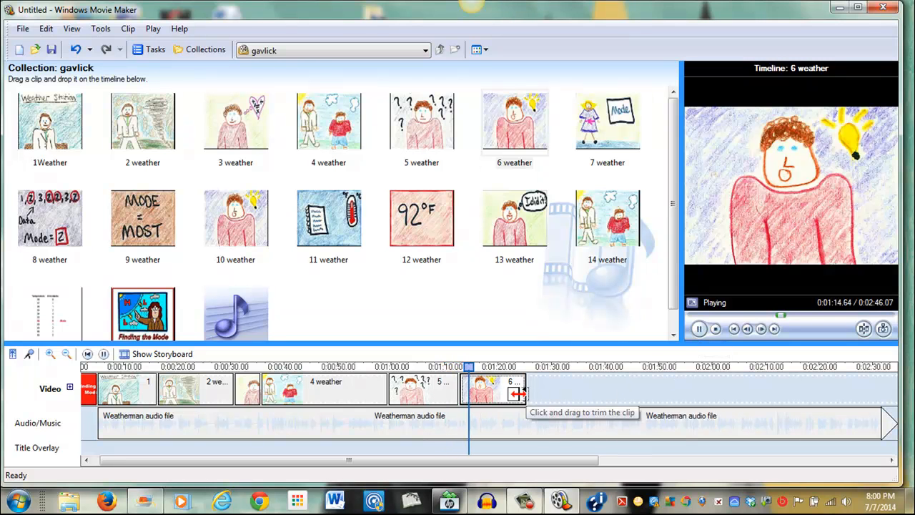
{"action": "key", "text": "space"}
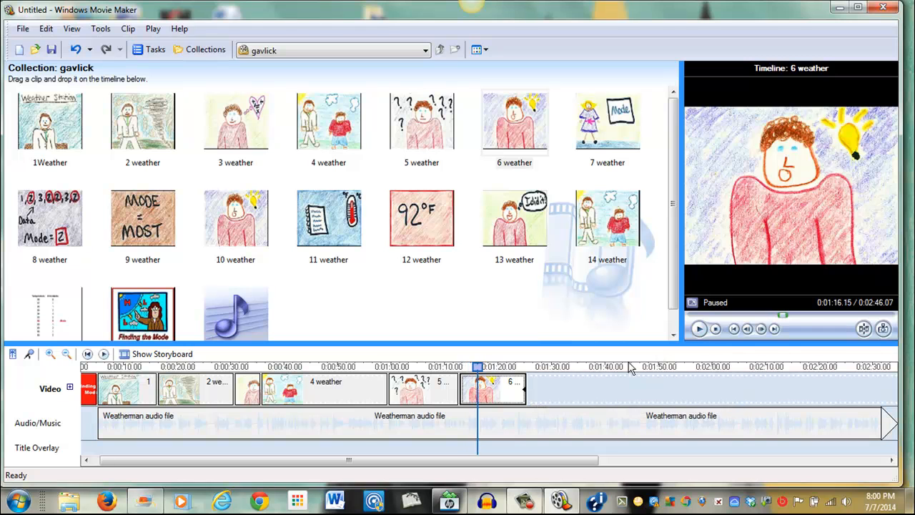
{"action": "left_click", "coordinate": [437, 393]}
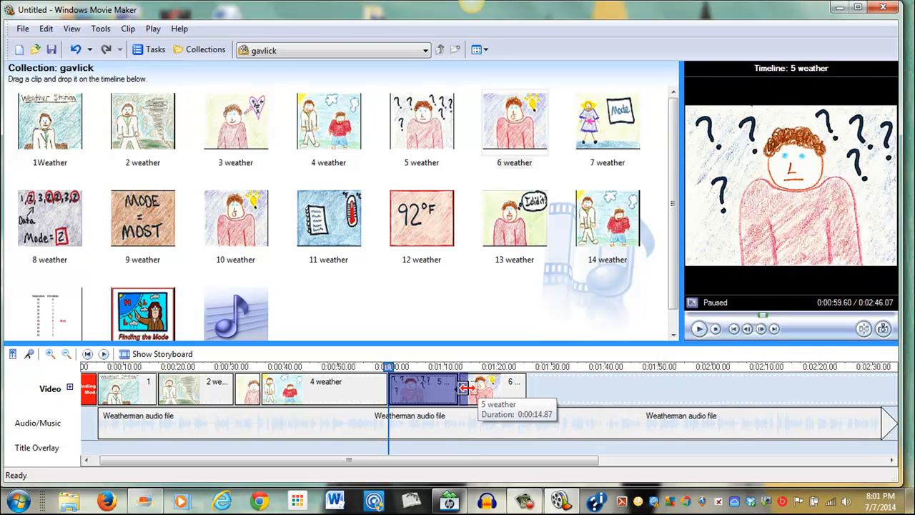
{"action": "left_click_drag", "start_coordinate": [467, 388], "coordinate": [468, 388]}
{"action": "left_click_drag", "start_coordinate": [391, 372], "coordinate": [455, 382]}
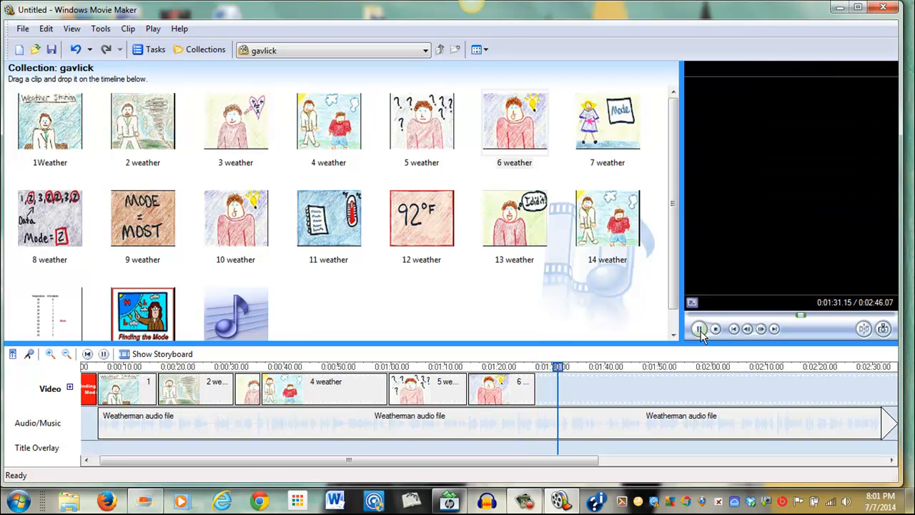
{"action": "left_click", "coordinate": [700, 330]}
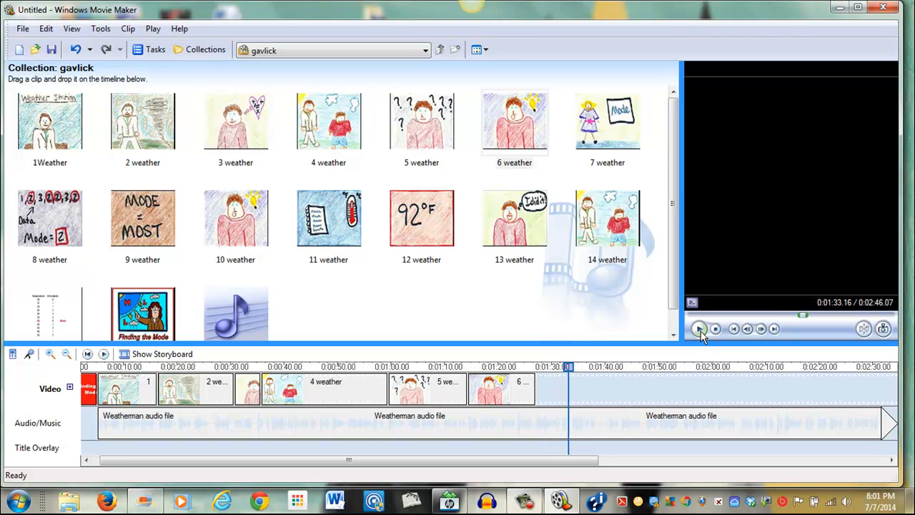
Add the 7 weather picture after 6 weather and preview the narration over it
{"action": "left_click_drag", "start_coordinate": [633, 146], "coordinate": [533, 368]}
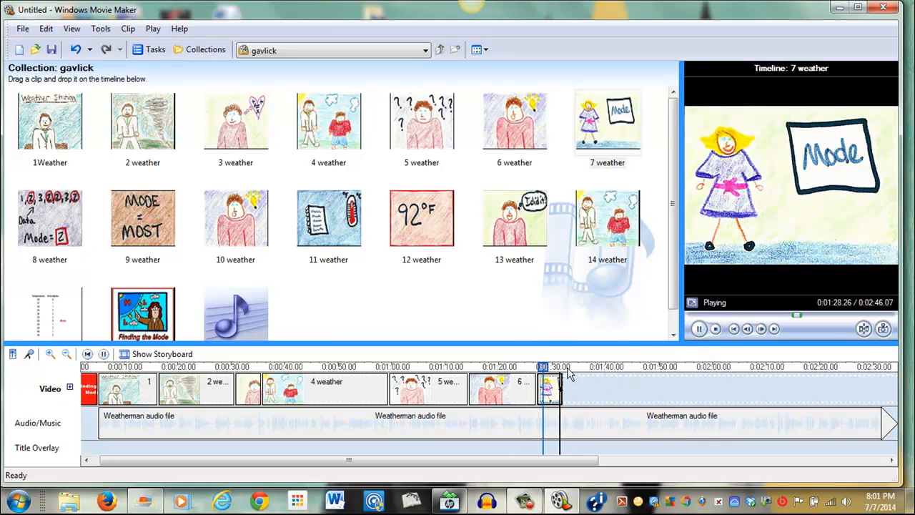
{"action": "left_click", "coordinate": [699, 329]}
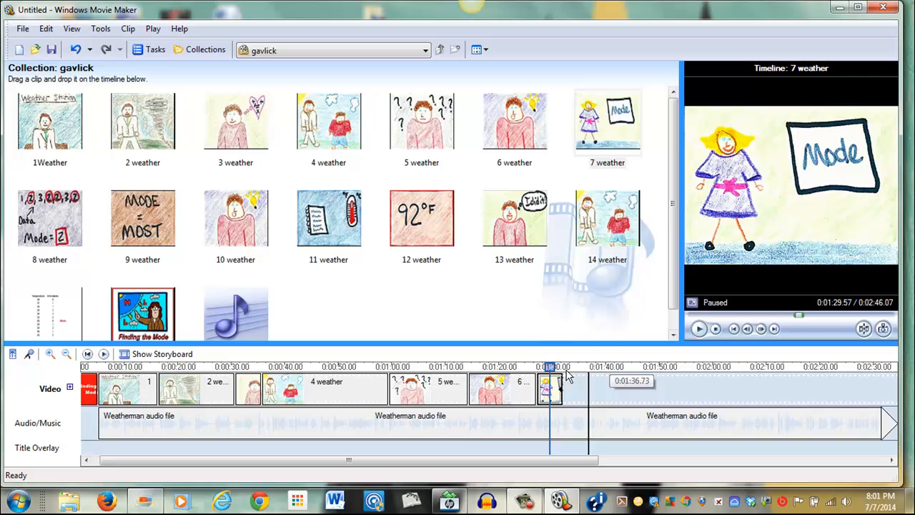
Shorten the end of the 6 weather clip and replay the narration from there
{"action": "left_click", "coordinate": [532, 387]}
{"action": "left_click_drag", "start_coordinate": [532, 387], "coordinate": [504, 374]}
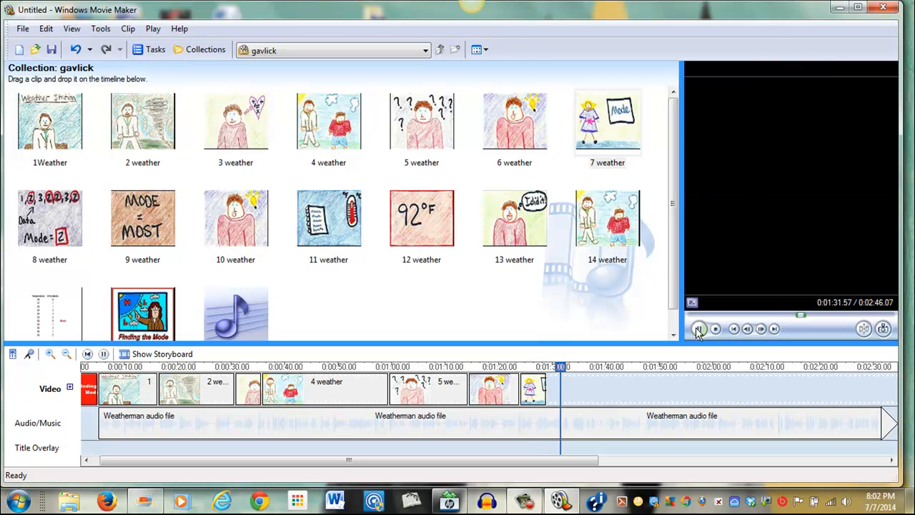
{"action": "left_click", "coordinate": [699, 329]}
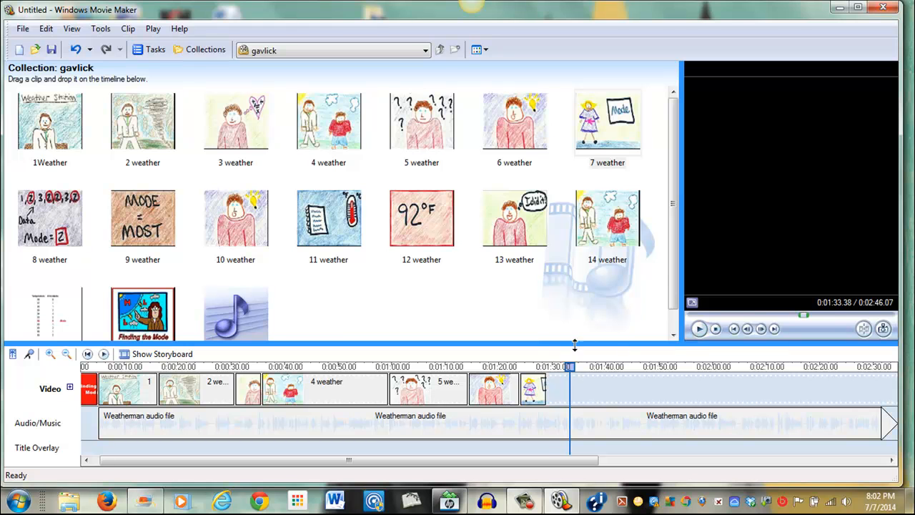
Add the 8 weather picture after 7 weather and preview the narration over it
{"action": "left_click_drag", "start_coordinate": [50, 218], "coordinate": [560, 397]}
{"action": "left_click", "coordinate": [538, 366]}
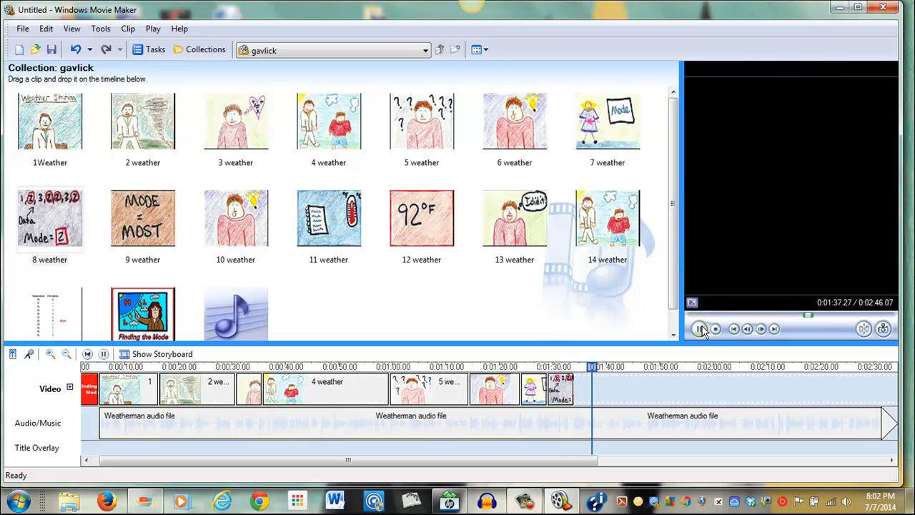
{"action": "left_click", "coordinate": [703, 330]}
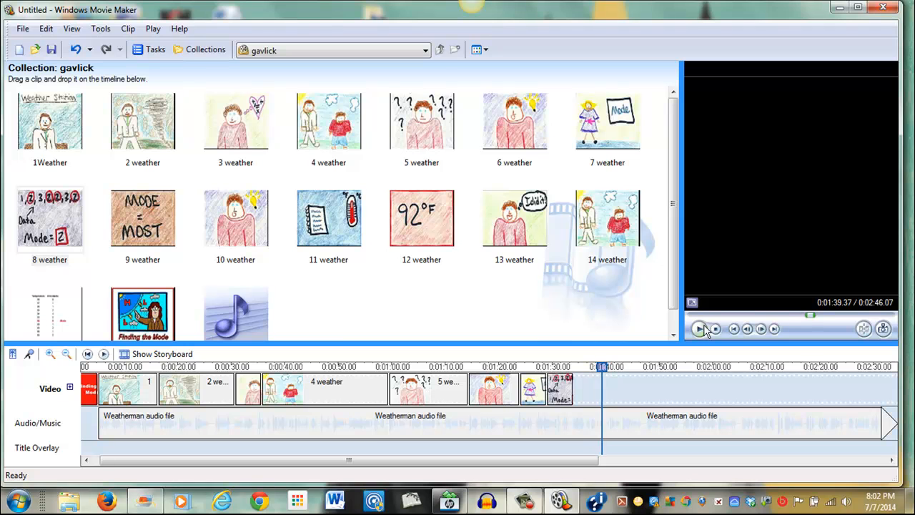
Add the 9 weather picture after 8 weather and preview the narration over it
{"action": "left_click_drag", "start_coordinate": [154, 200], "coordinate": [588, 376]}
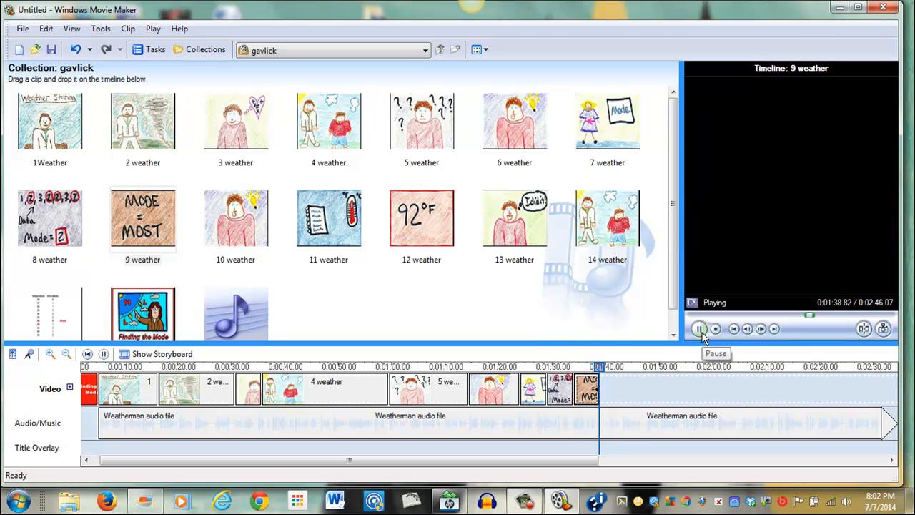
{"action": "left_click", "coordinate": [700, 332]}
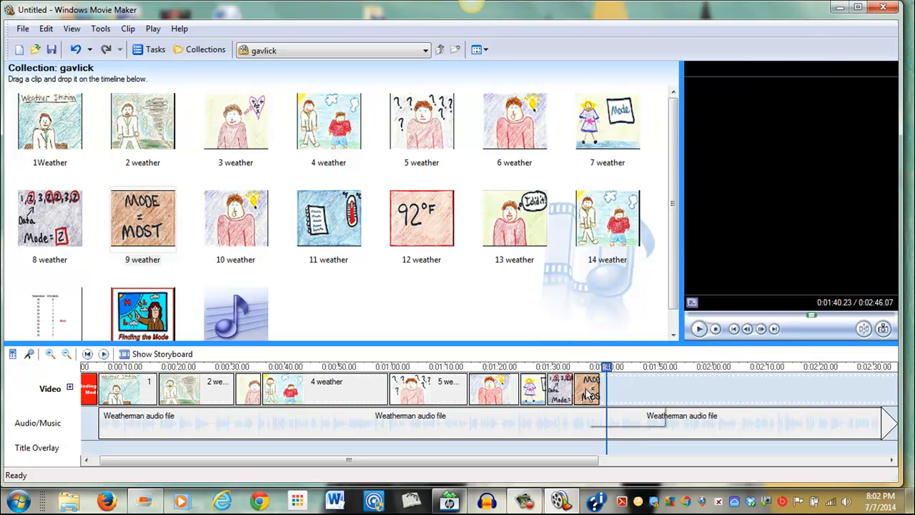
Add the 10 weather picture after 9 weather and preview the narration over it
{"action": "left_click", "coordinate": [587, 393]}
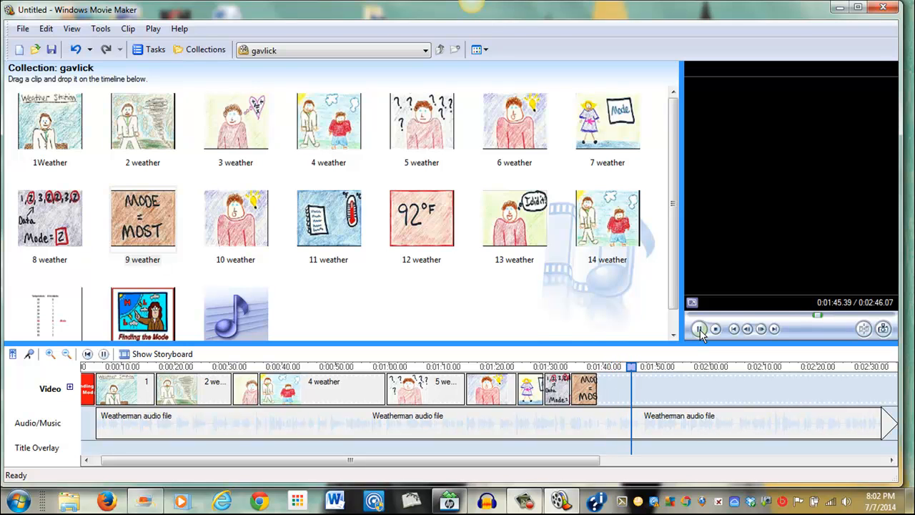
{"action": "left_click", "coordinate": [701, 333]}
{"action": "left_click_drag", "start_coordinate": [218, 222], "coordinate": [643, 389]}
{"action": "left_click_drag", "start_coordinate": [597, 368], "coordinate": [642, 384]}
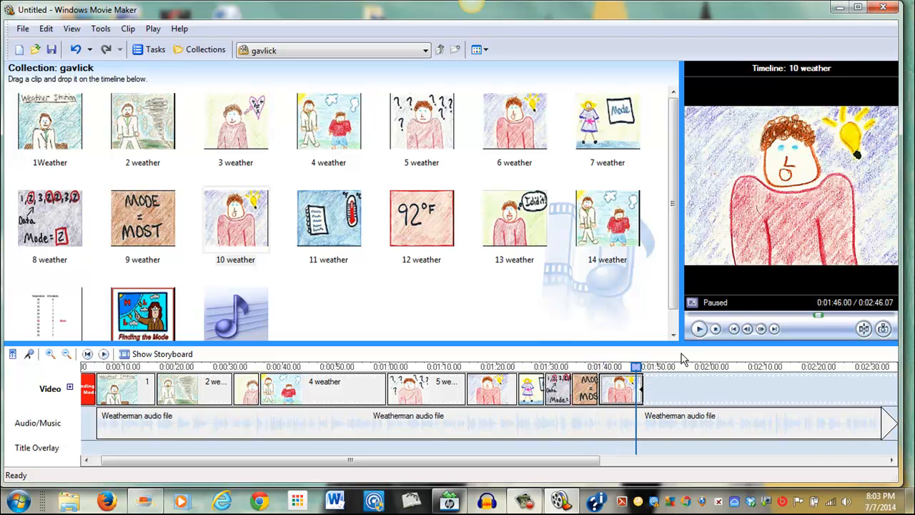
{"action": "left_click", "coordinate": [698, 333]}
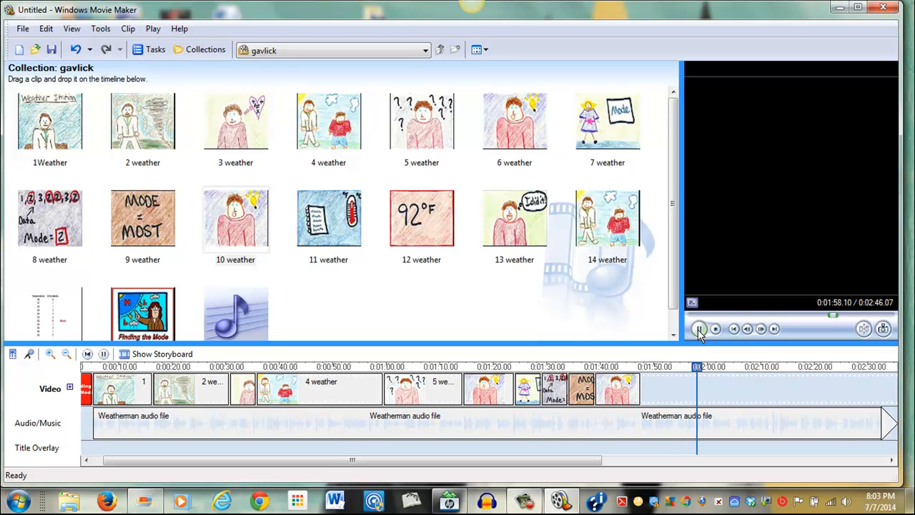
{"action": "left_click", "coordinate": [700, 330]}
Add the 11 weather picture and the Incidents table after 10 weather and preview the narration over them
{"action": "left_click_drag", "start_coordinate": [323, 204], "coordinate": [652, 375]}
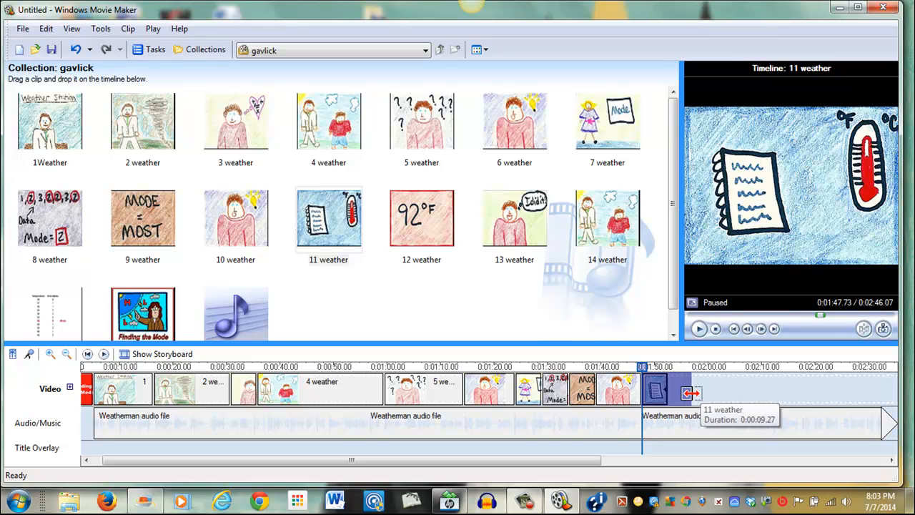
{"action": "left_click_drag", "start_coordinate": [49, 313], "coordinate": [620, 372]}
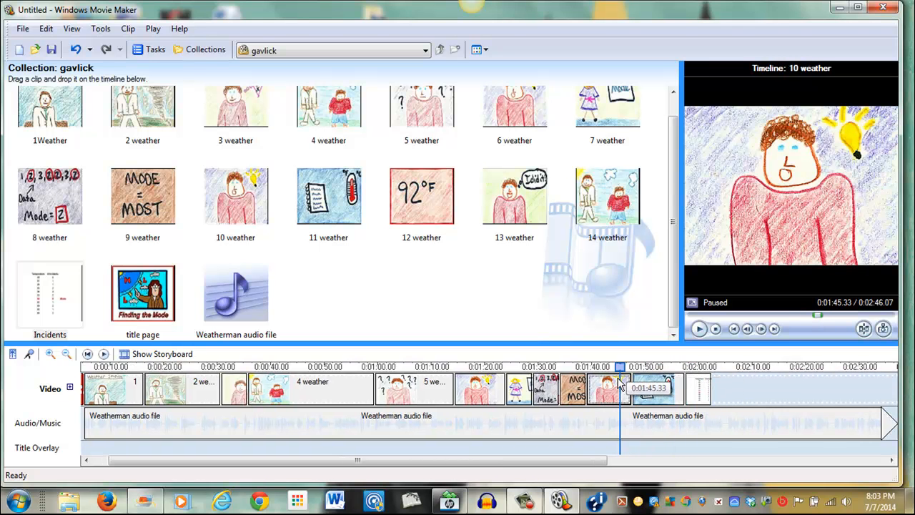
{"action": "left_click", "coordinate": [704, 330]}
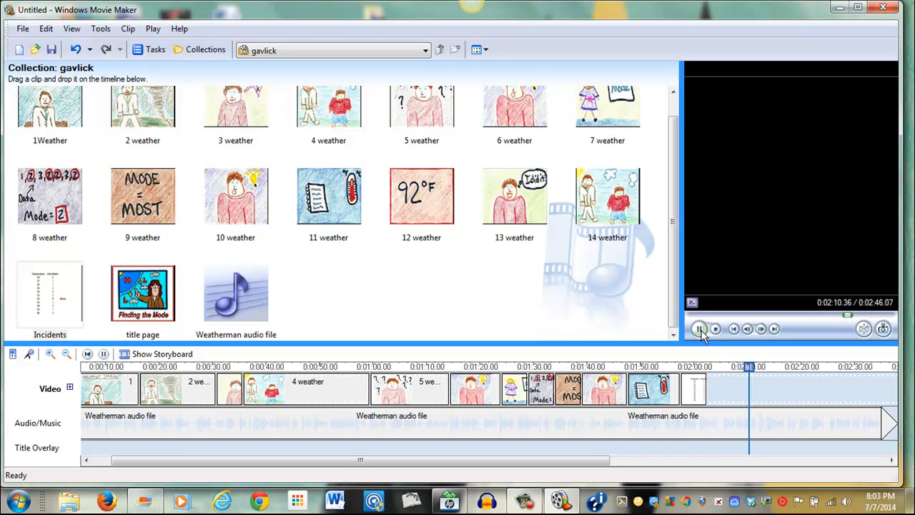
{"action": "left_click", "coordinate": [699, 329]}
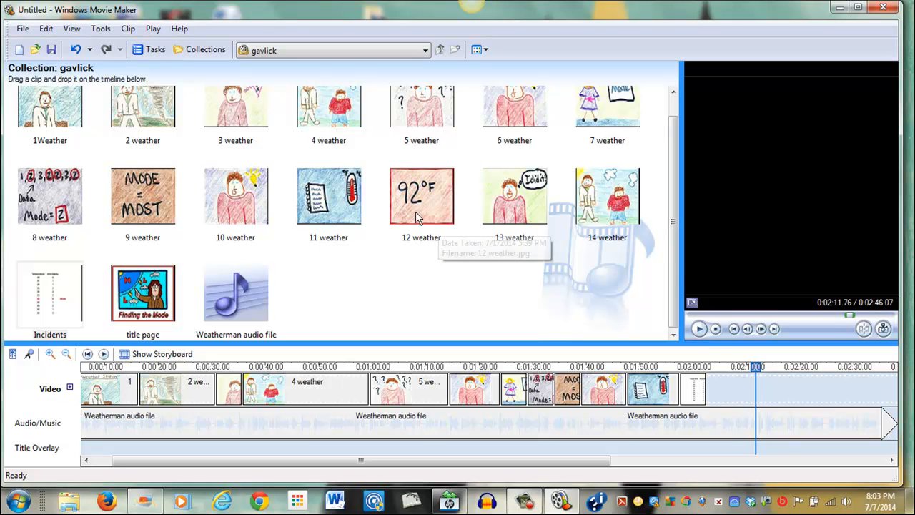
Lengthen the Incidents clip, append the 12 weather picture after it and preview the narration
{"action": "left_click", "coordinate": [688, 389]}
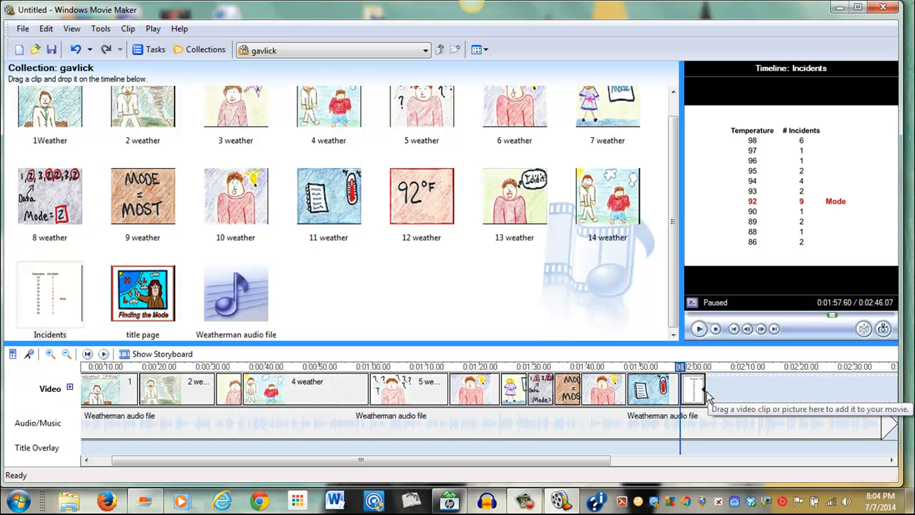
{"action": "left_click_drag", "start_coordinate": [704, 390], "coordinate": [724, 389]}
{"action": "left_click_drag", "start_coordinate": [421, 197], "coordinate": [736, 390]}
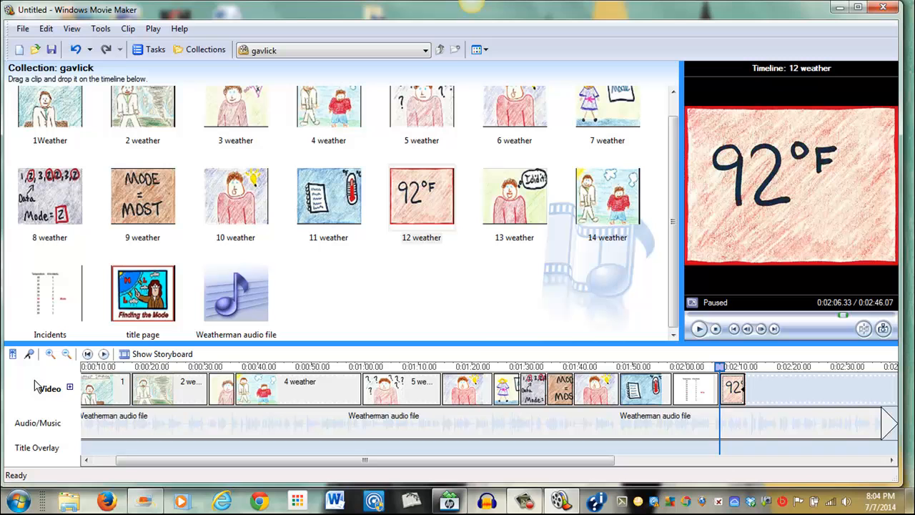
{"action": "left_click", "coordinate": [699, 329]}
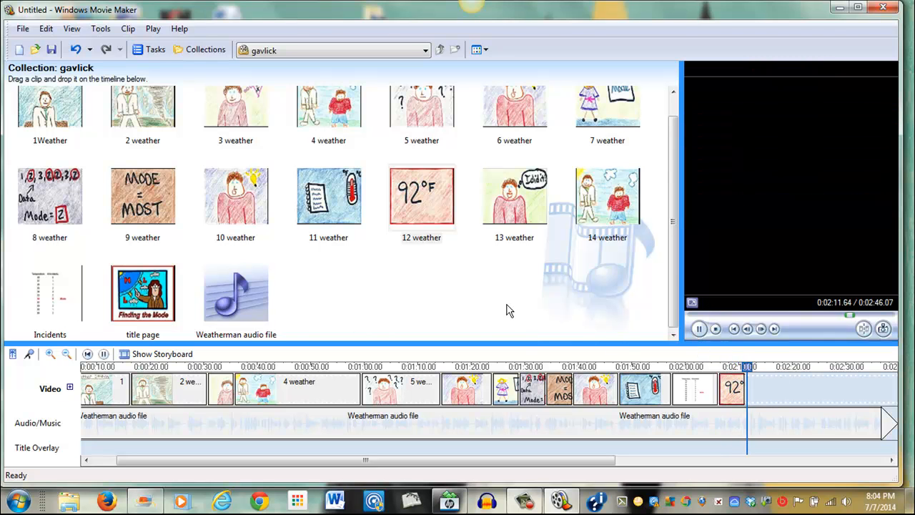
{"action": "left_click", "coordinate": [699, 328]}
Add the 13 weather picture after 12 weather and preview the narration over it
{"action": "left_click_drag", "start_coordinate": [522, 206], "coordinate": [764, 370]}
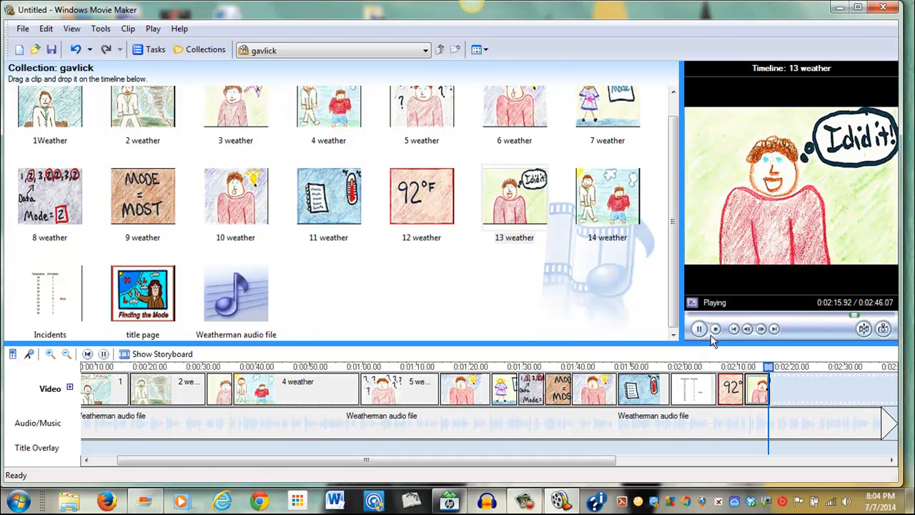
{"action": "left_click", "coordinate": [762, 389]}
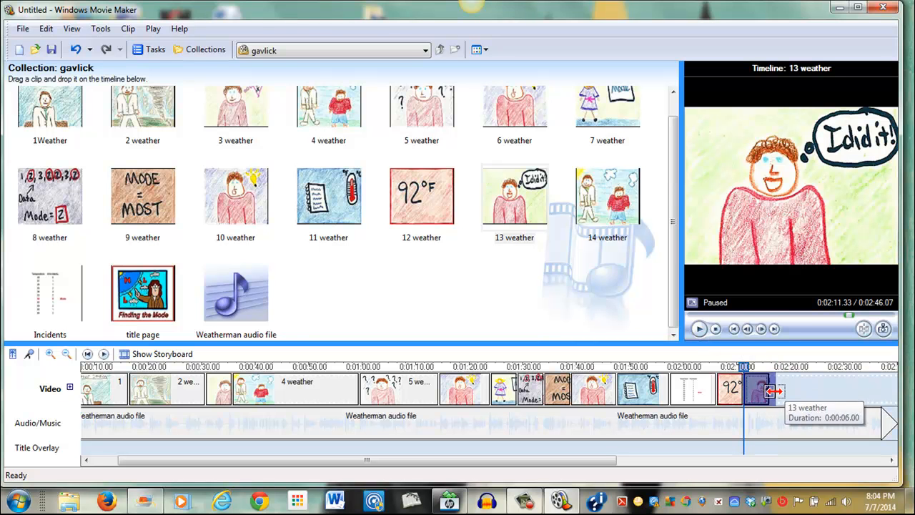
{"action": "left_click", "coordinate": [699, 329]}
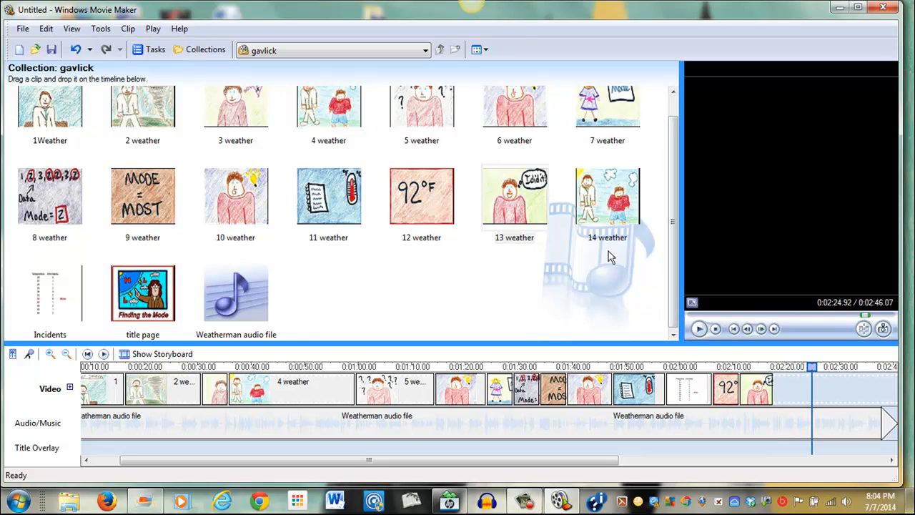
Add the 14 weather picture and another Incidents table at the end and preview the narration over them
{"action": "left_click_drag", "start_coordinate": [615, 207], "coordinate": [770, 368]}
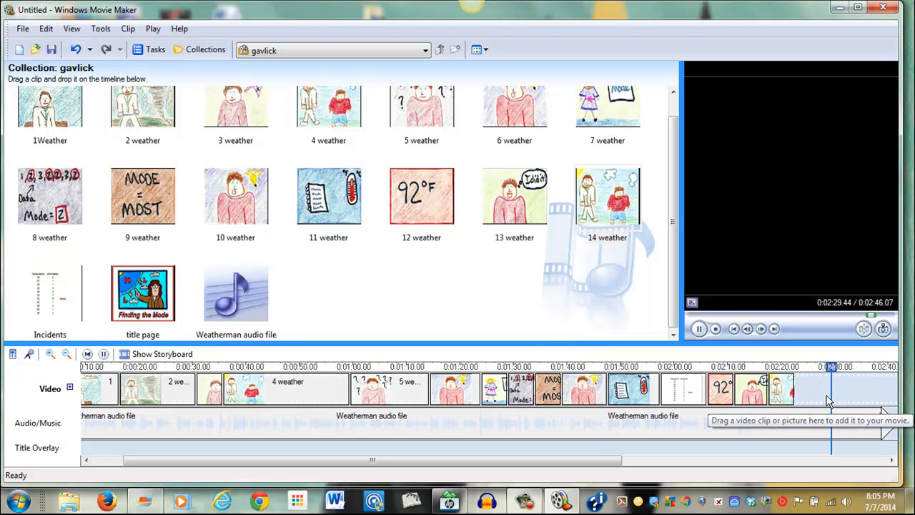
{"action": "left_click", "coordinate": [708, 330]}
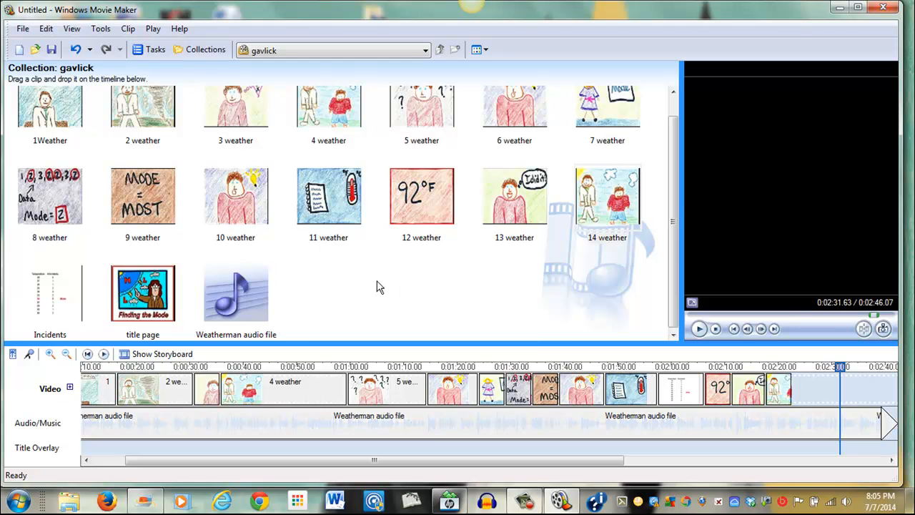
{"action": "mouse_move", "coordinate": [37, 291]}
{"action": "left_mouse_down"}
{"action": "mouse_move", "coordinate": [613, 382]}
{"action": "mouse_move", "coordinate": [812, 389]}
{"action": "left_mouse_up"}
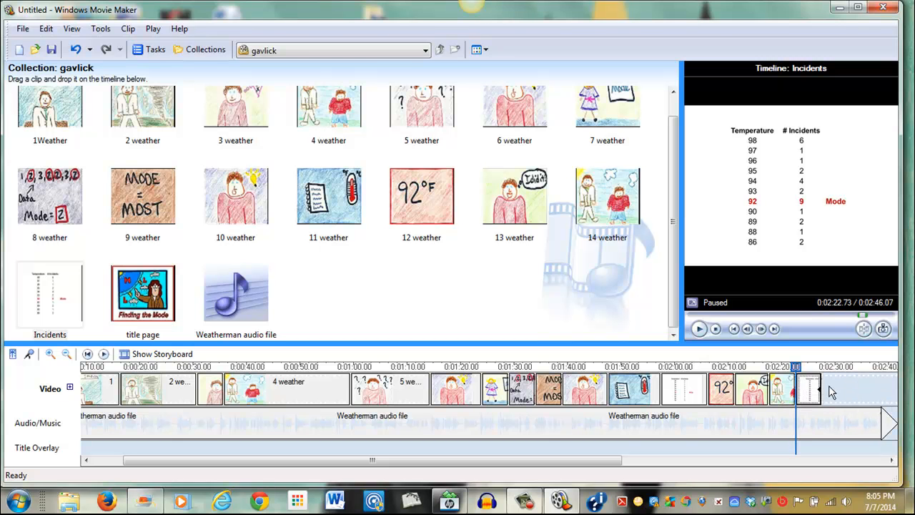
{"action": "left_click", "coordinate": [789, 367]}
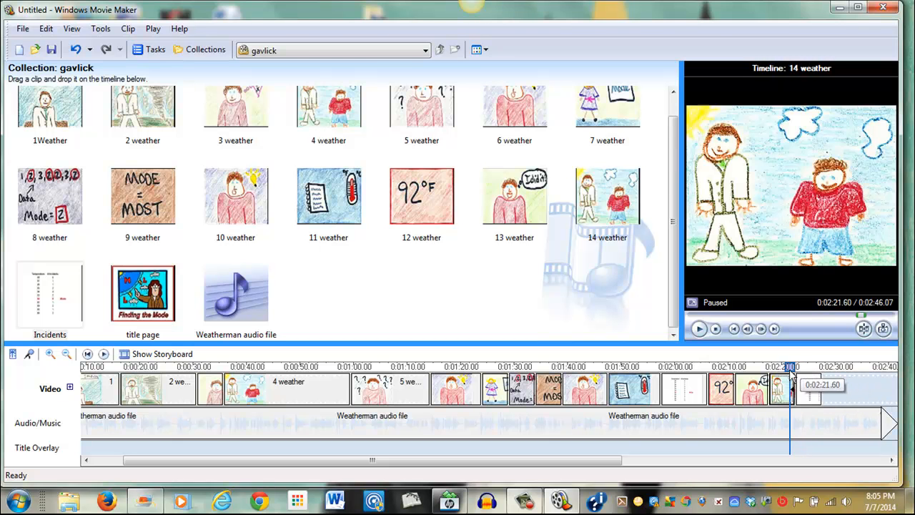
{"action": "left_click", "coordinate": [698, 328]}
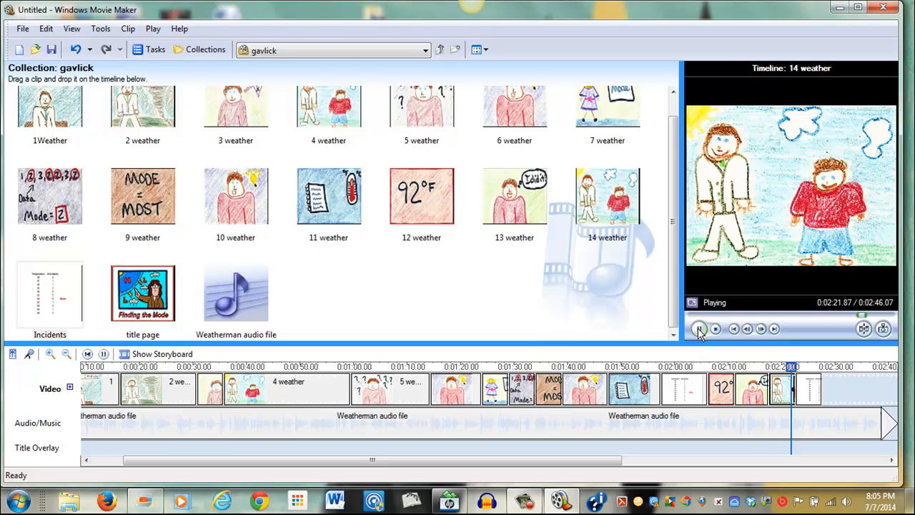
{"action": "left_click", "coordinate": [717, 439]}
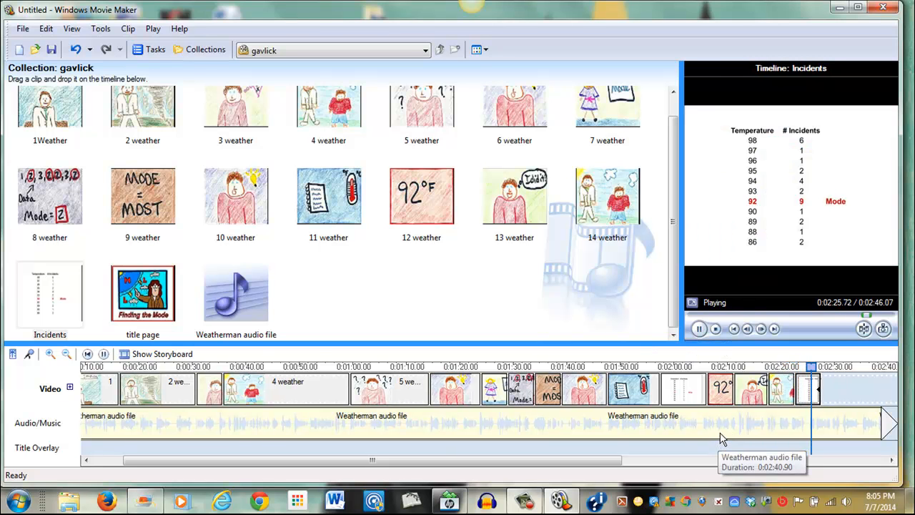
{"action": "left_click", "coordinate": [699, 328]}
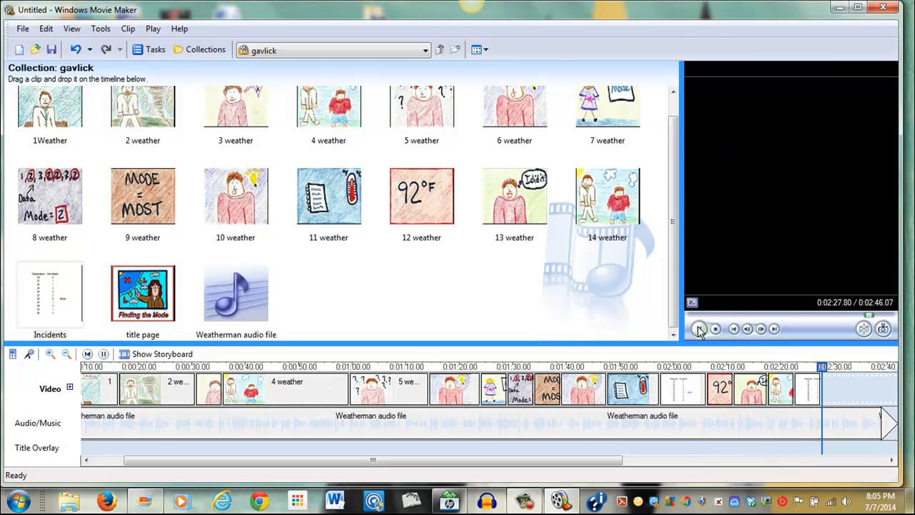
Replay the end of the narration over the final Incidents clip
{"action": "left_click", "coordinate": [699, 329]}
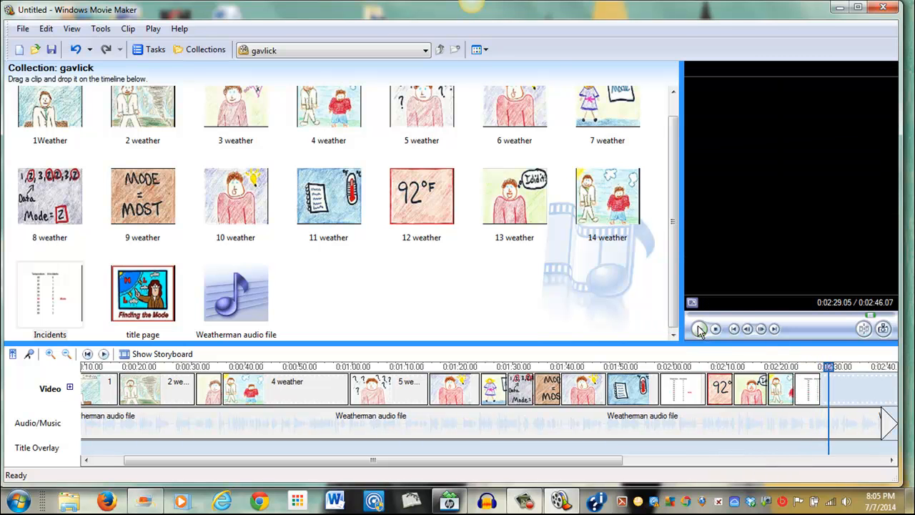
{"action": "left_click", "coordinate": [827, 388]}
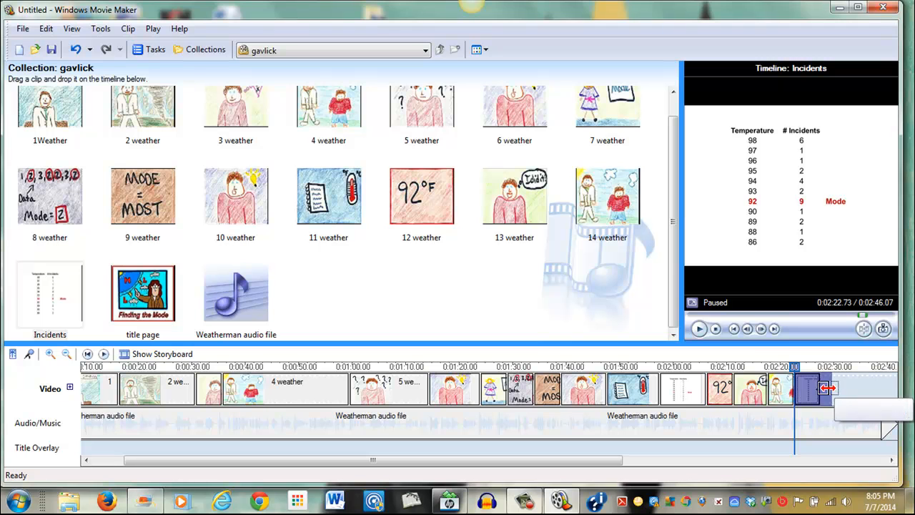
{"action": "left_click", "coordinate": [700, 329]}
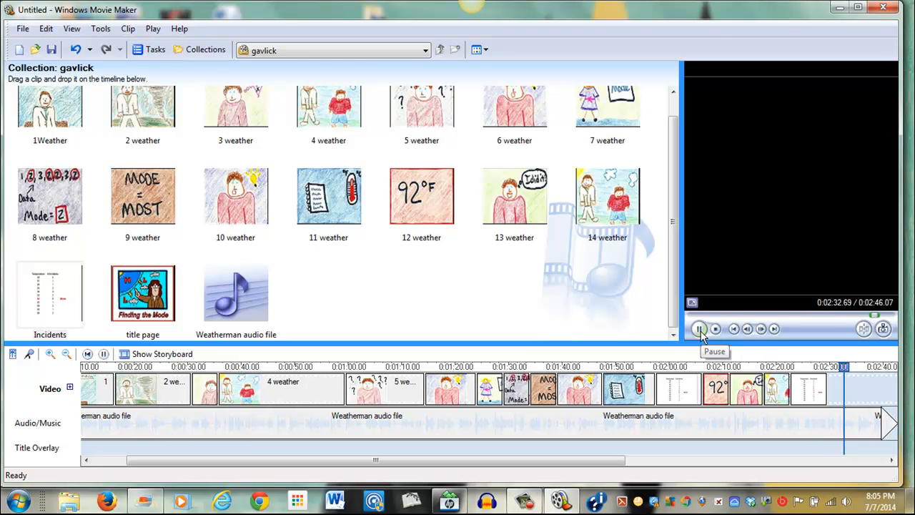
{"action": "left_click", "coordinate": [700, 330]}
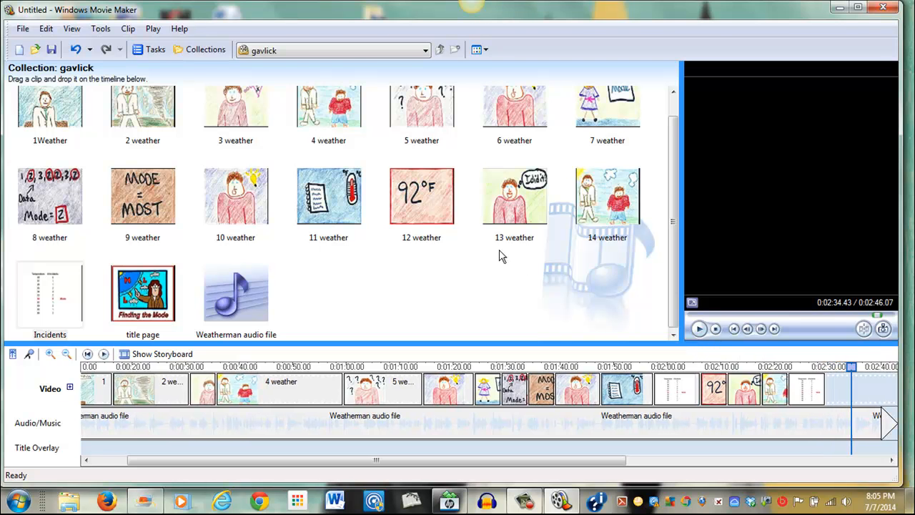
Append the 12 weather and 14 weather pictures again at the end and preview the narration over them
{"action": "left_click_drag", "start_coordinate": [439, 203], "coordinate": [826, 397]}
{"action": "left_click", "coordinate": [816, 390]}
{"action": "left_click_drag", "start_coordinate": [791, 366], "coordinate": [829, 383]}
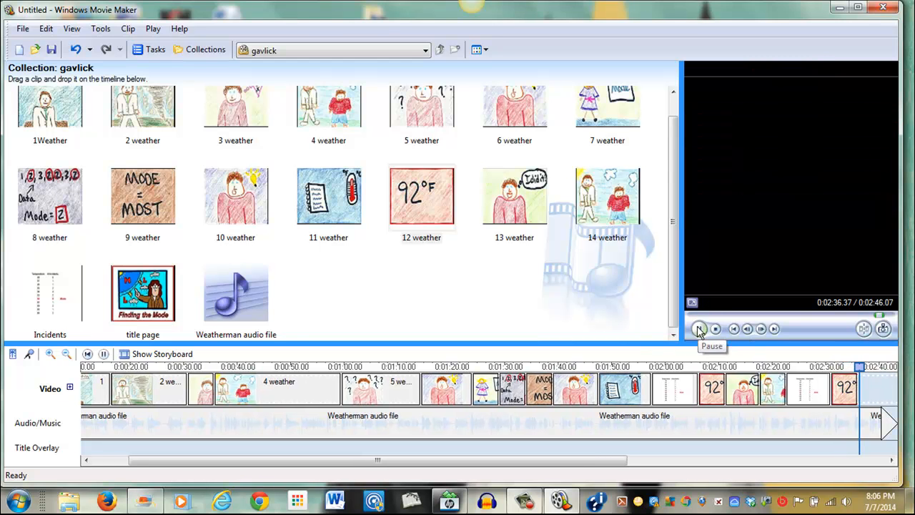
{"action": "left_click_drag", "start_coordinate": [569, 244], "coordinate": [858, 390]}
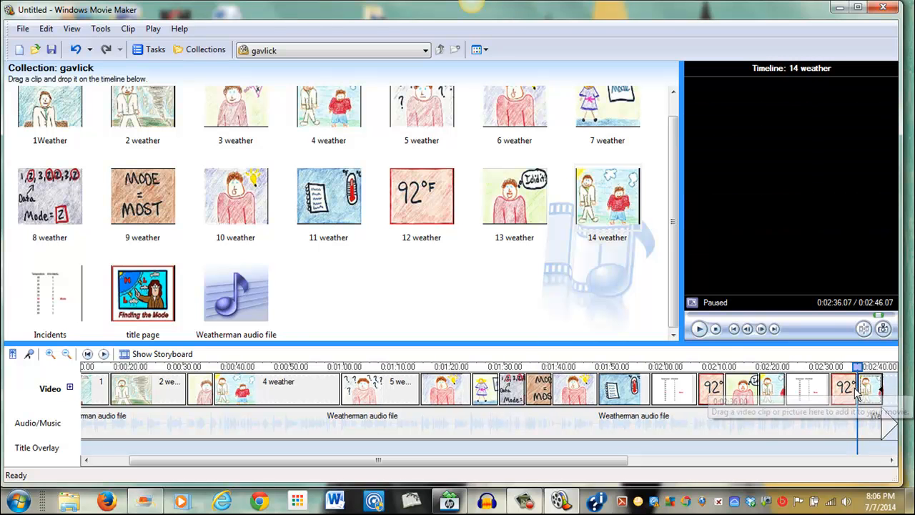
{"action": "left_click", "coordinate": [704, 332]}
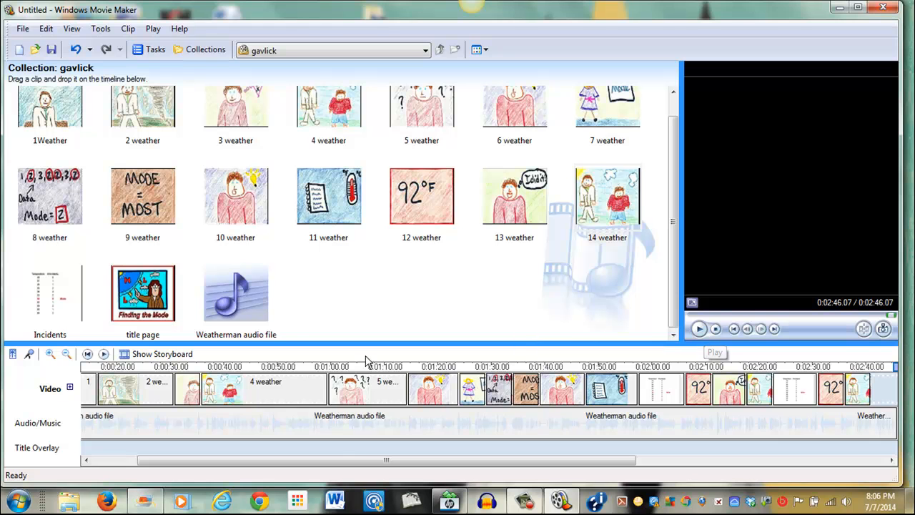
Play the movie from the start and extend the final 14 weather clip to end with the narration
{"action": "left_click", "coordinate": [699, 329]}
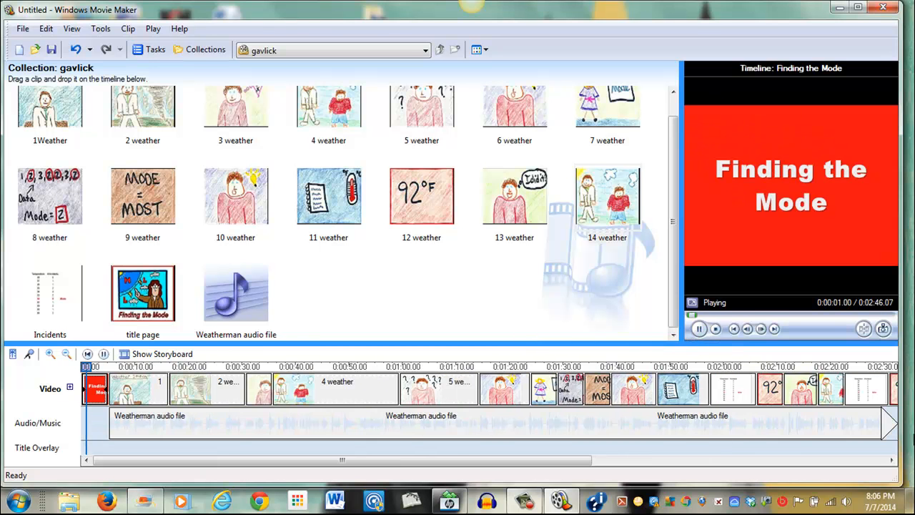
{"action": "left_click", "coordinate": [891, 461]}
{"action": "left_click", "coordinate": [891, 461]}
{"action": "left_click", "coordinate": [891, 461]}
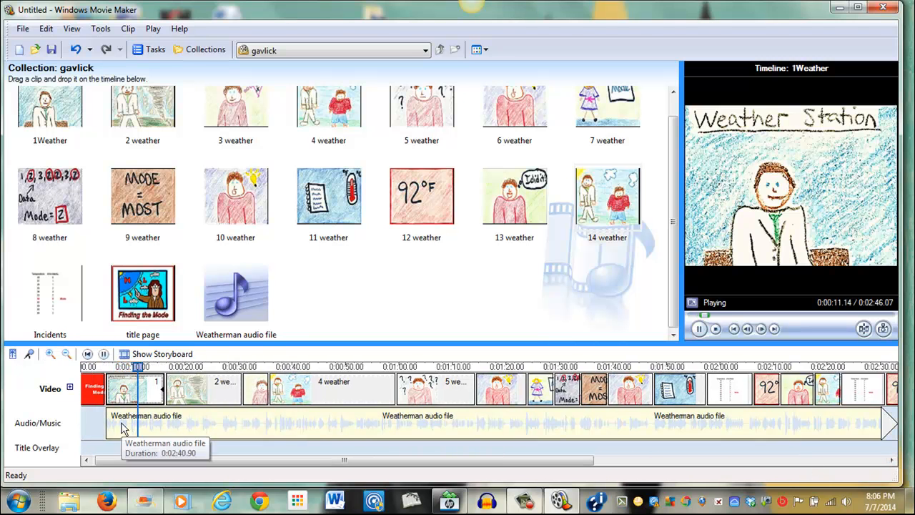
{"action": "left_click_drag", "start_coordinate": [551, 459], "coordinate": [847, 457]}
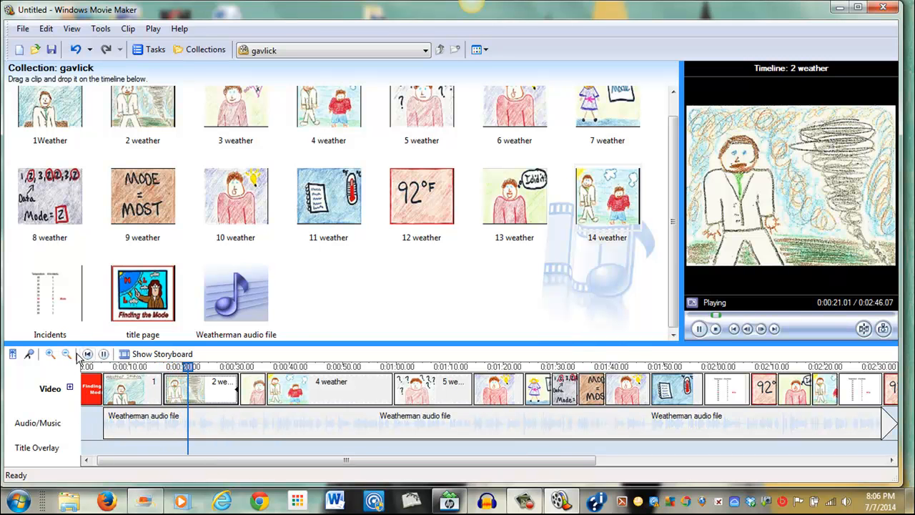
{"action": "left_click", "coordinate": [699, 329]}
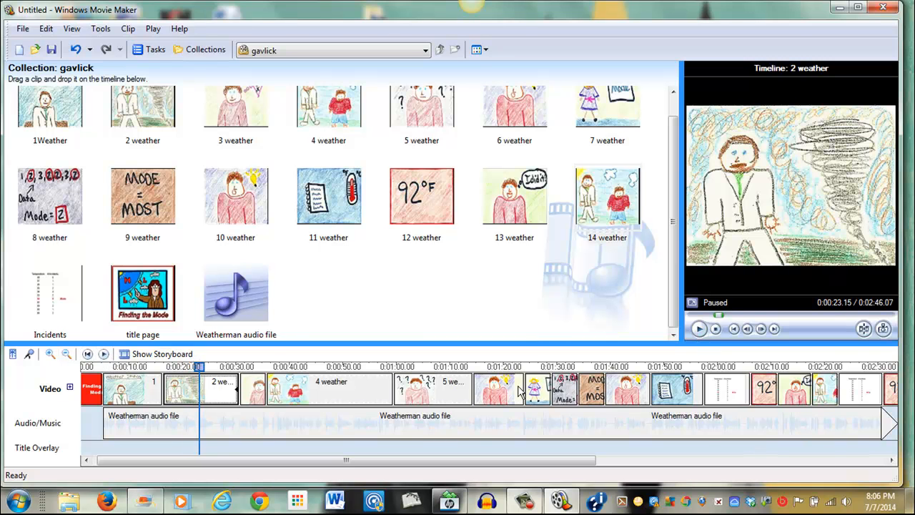
{"action": "left_click_drag", "start_coordinate": [200, 366], "coordinate": [659, 439]}
{"action": "left_click_drag", "start_coordinate": [681, 390], "coordinate": [709, 396]}
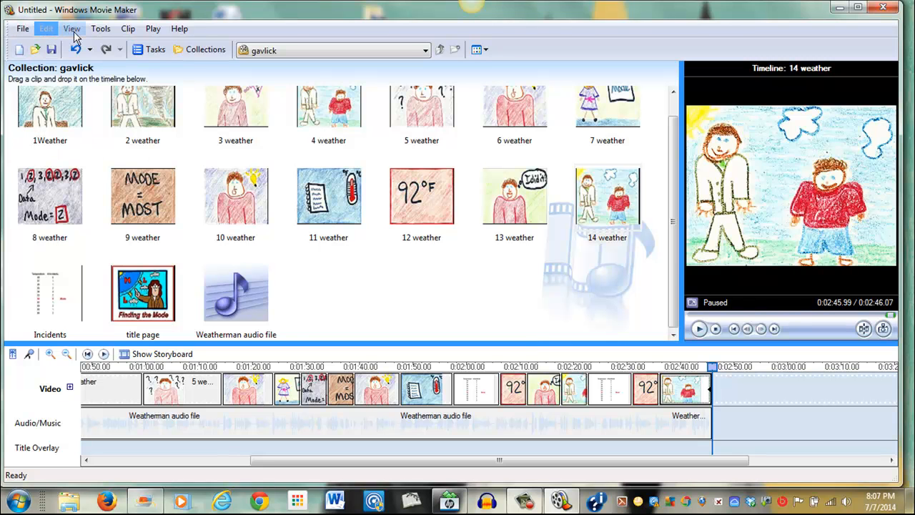
Open Titles and Credits and choose to add credits at the end of the movie
{"action": "left_click", "coordinate": [43, 30]}
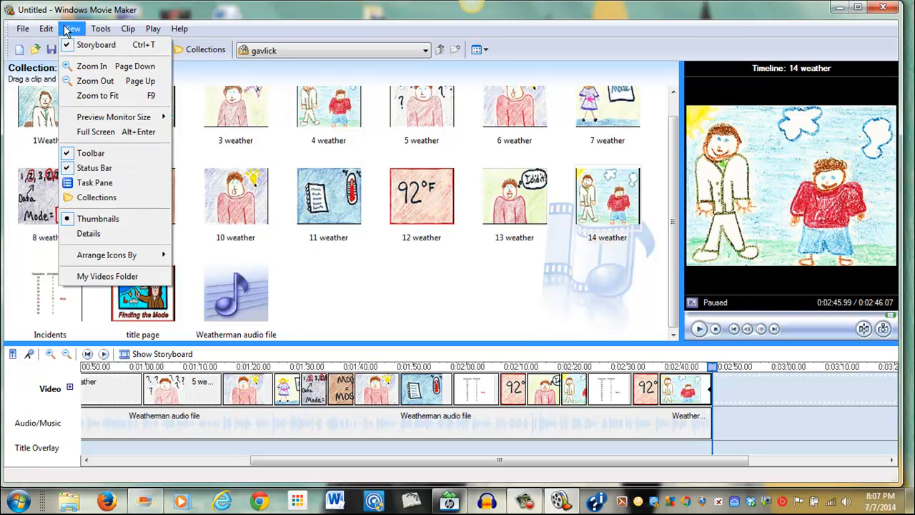
{"action": "mouse_move", "coordinate": [98, 32]}
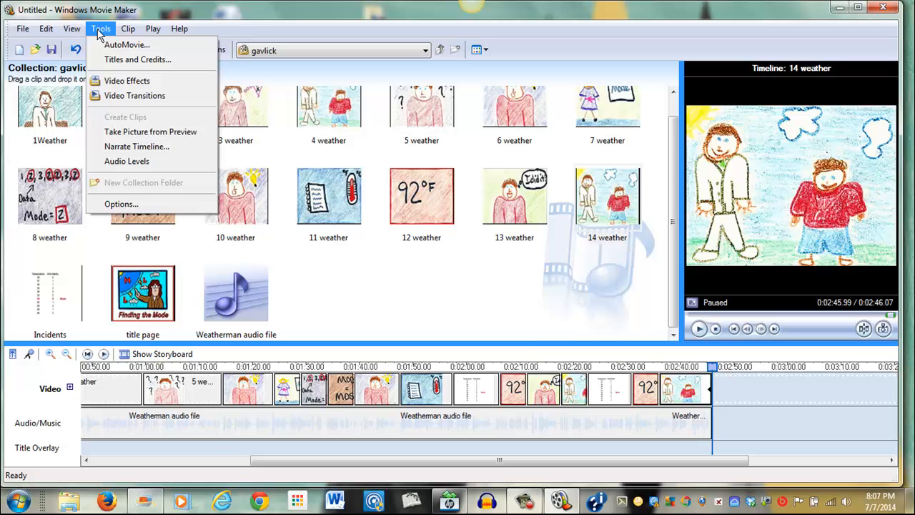
{"action": "left_click", "coordinate": [120, 62]}
{"action": "left_click", "coordinate": [66, 203]}
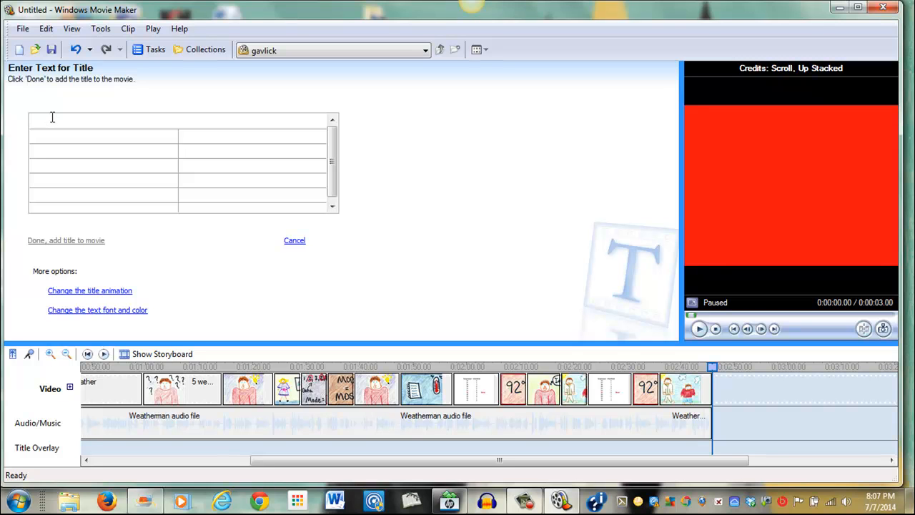
Enter the credits text "Finding the Mode" and a by-line with the author's name, then add the credits to the movie
{"action": "type", "text": "Finding the Mode"}
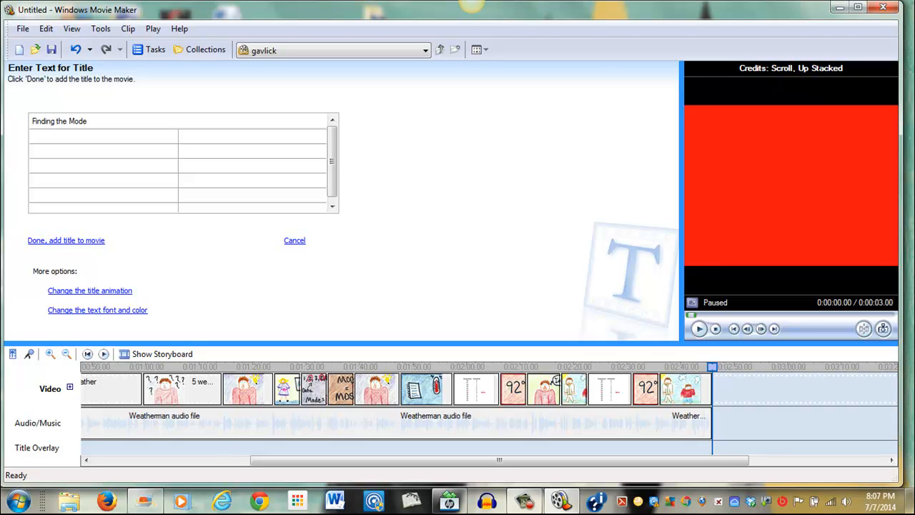
{"action": "left_click", "coordinate": [46, 154]}
{"action": "type", "text": "By Martha Green"}
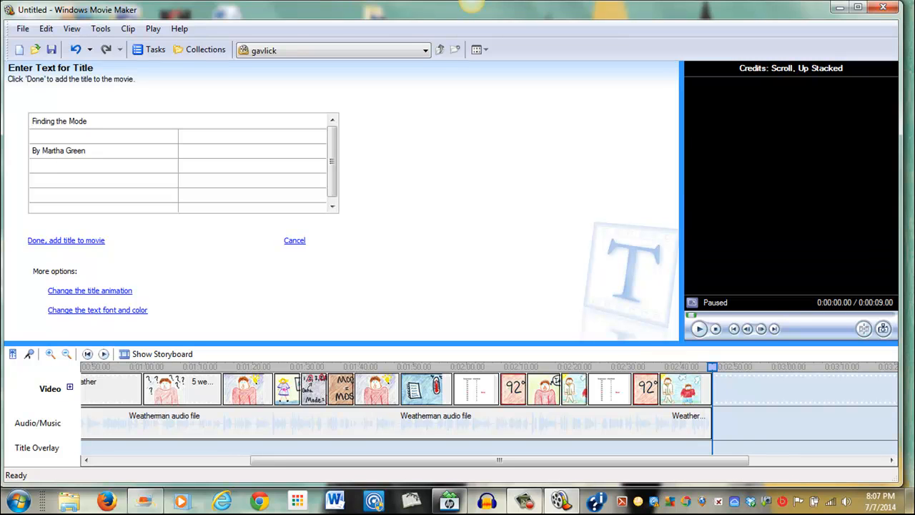
{"action": "left_click", "coordinate": [72, 242]}
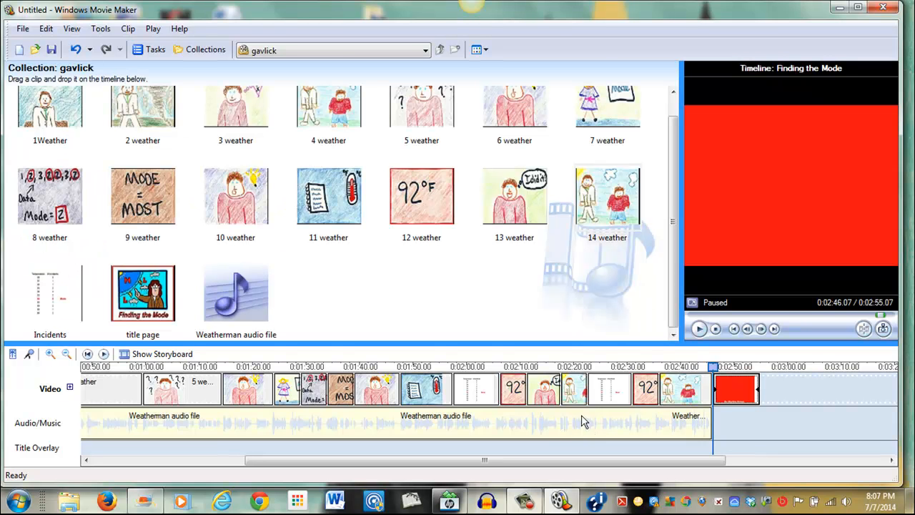
Trim the end of the credits clip slightly and preview the movie from the start
{"action": "left_click_drag", "start_coordinate": [757, 391], "coordinate": [743, 390]}
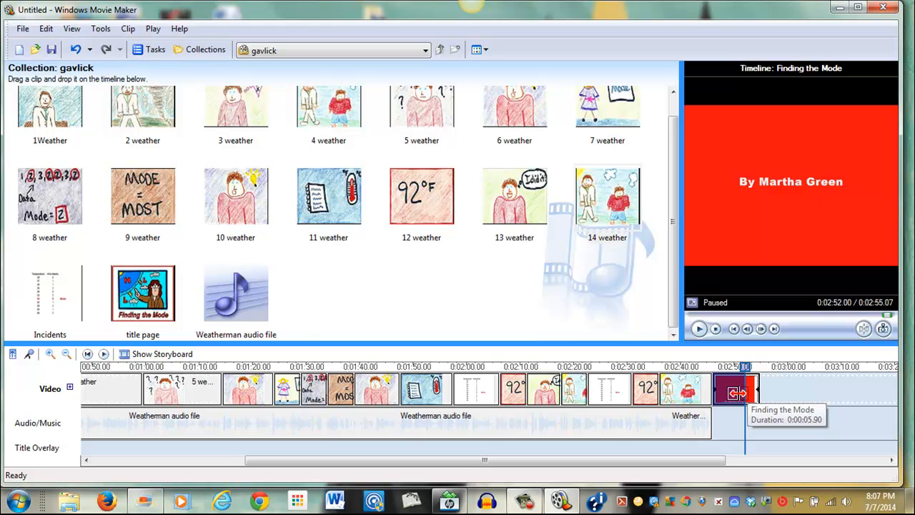
{"action": "left_click", "coordinate": [698, 329]}
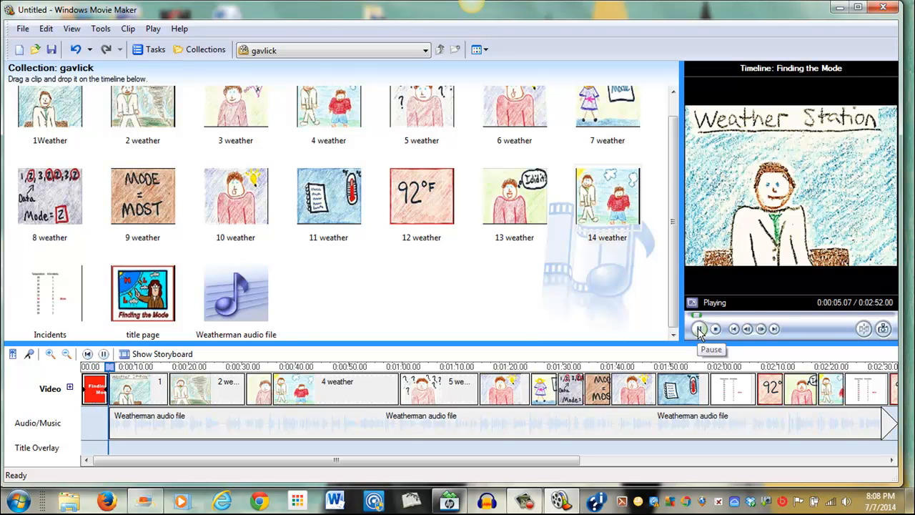
{"action": "left_click", "coordinate": [699, 329]}
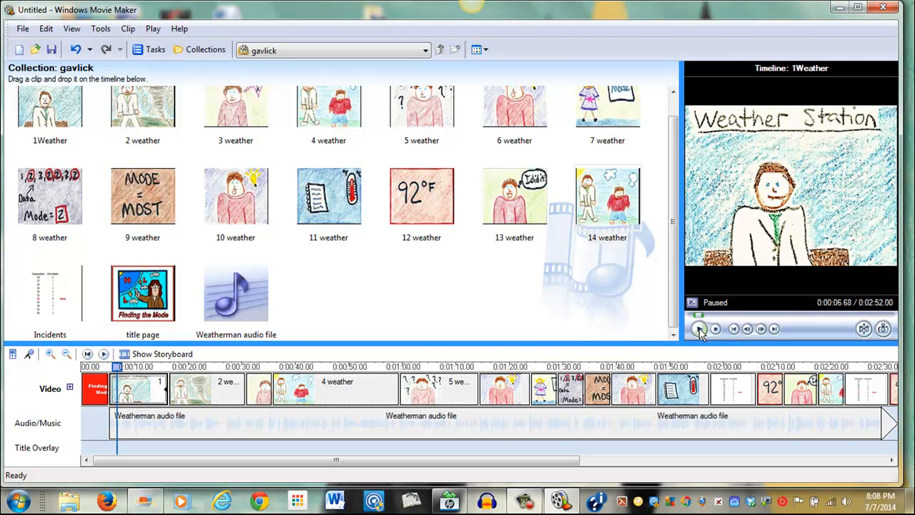
Save the project as Weatherman
{"action": "left_click", "coordinate": [23, 31]}
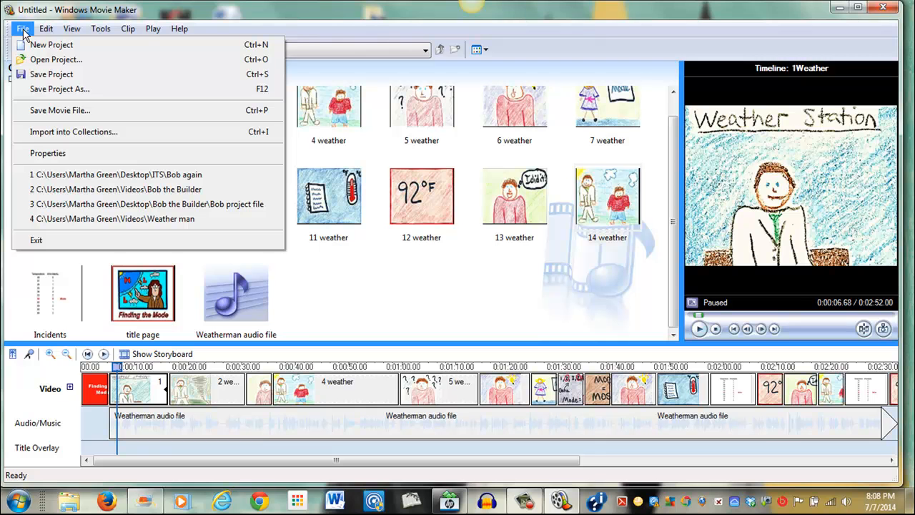
{"action": "left_click", "coordinate": [70, 90]}
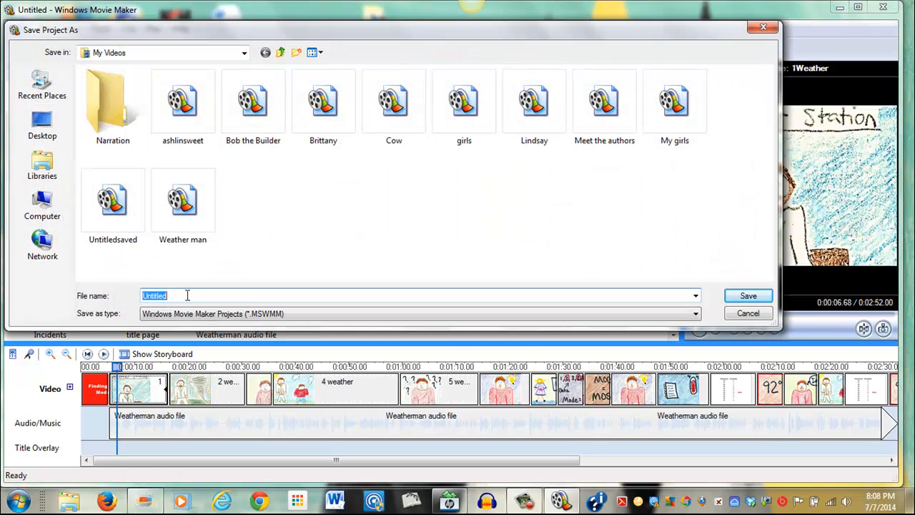
{"action": "left_click_drag", "start_coordinate": [187, 297], "coordinate": [113, 289]}
{"action": "type", "text": "Weatherman"}
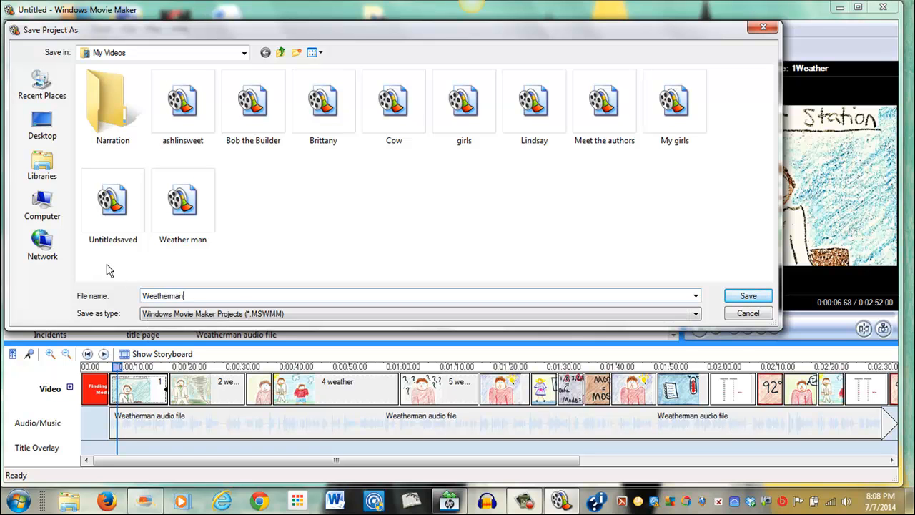
{"action": "left_click", "coordinate": [740, 297]}
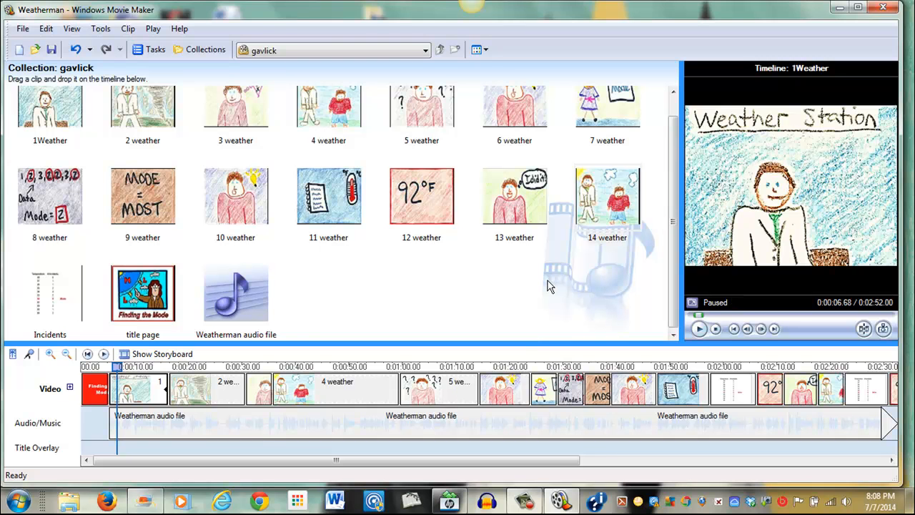
Start saving the movie file for playback on My computer
{"action": "left_click", "coordinate": [22, 30]}
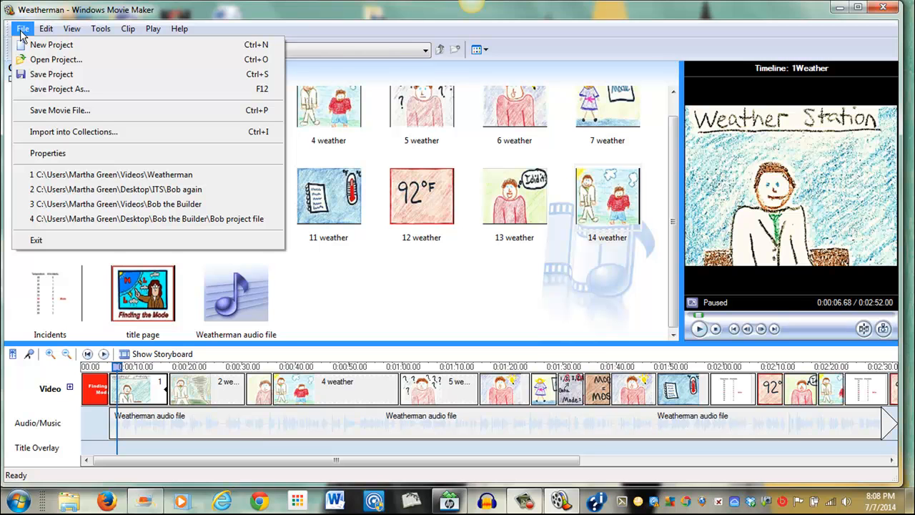
{"action": "left_click", "coordinate": [69, 111]}
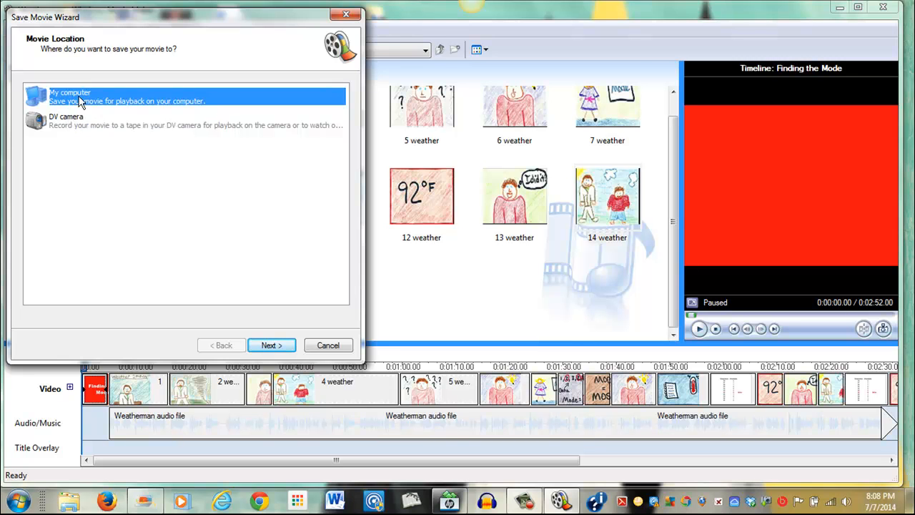
{"action": "left_click", "coordinate": [276, 346]}
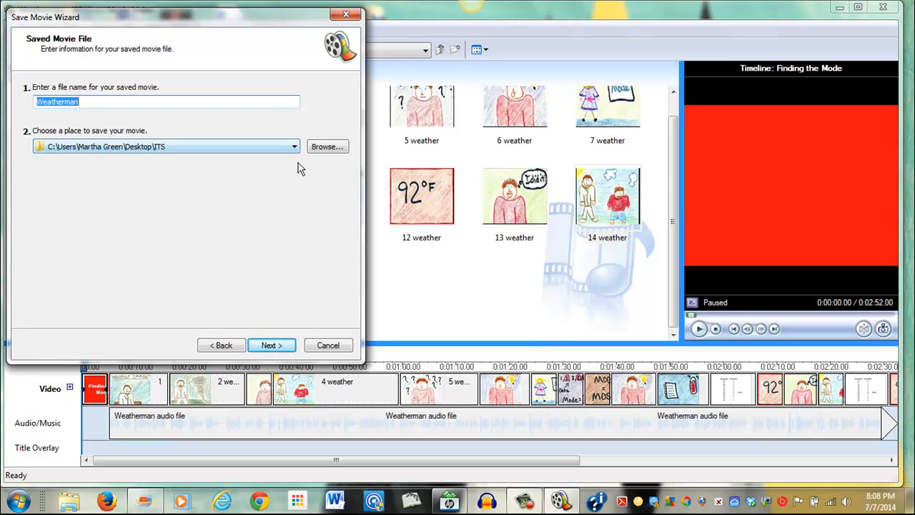
Browse to the Weather Man Video folder under My Documents and choose it as the movie's save location
{"action": "left_click", "coordinate": [326, 148]}
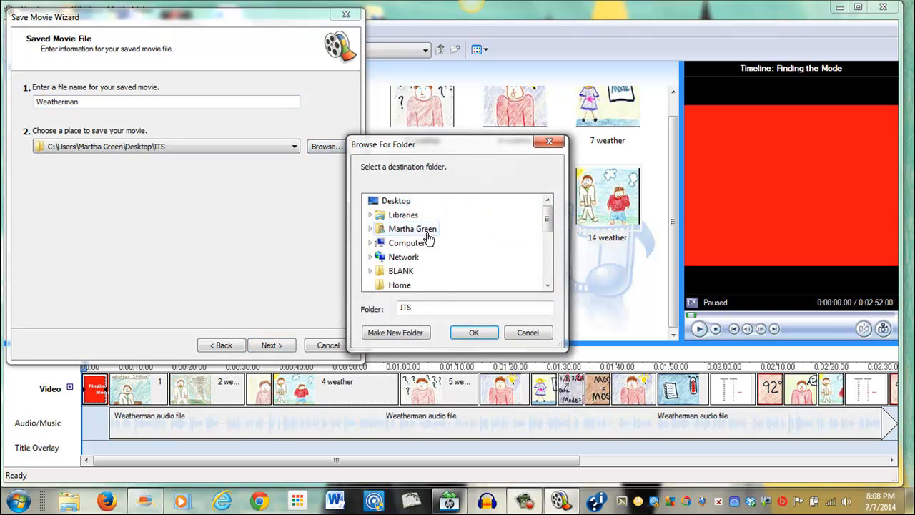
{"action": "double_click", "coordinate": [406, 242]}
{"action": "mouse_move", "coordinate": [548, 223]}
{"action": "left_mouse_down"}
{"action": "mouse_move", "coordinate": [552, 243]}
{"action": "mouse_move", "coordinate": [556, 227]}
{"action": "left_mouse_up"}
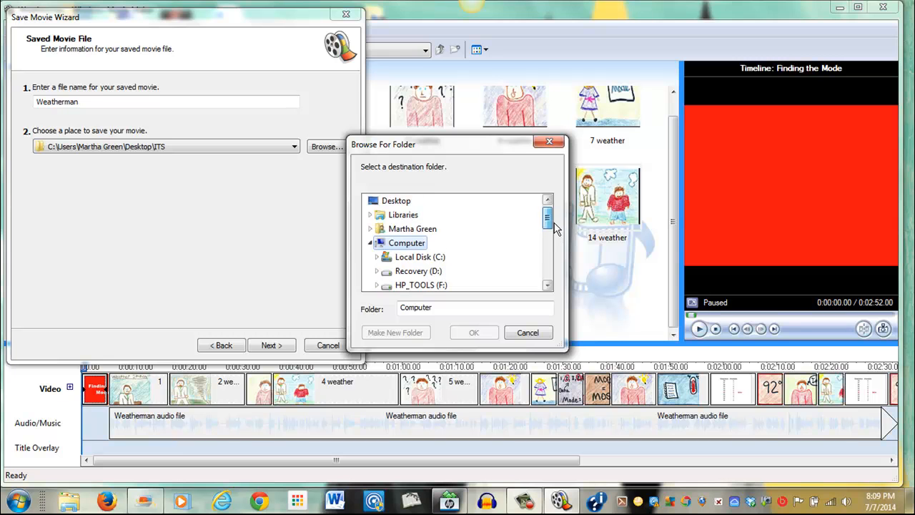
{"action": "double_click", "coordinate": [403, 215]}
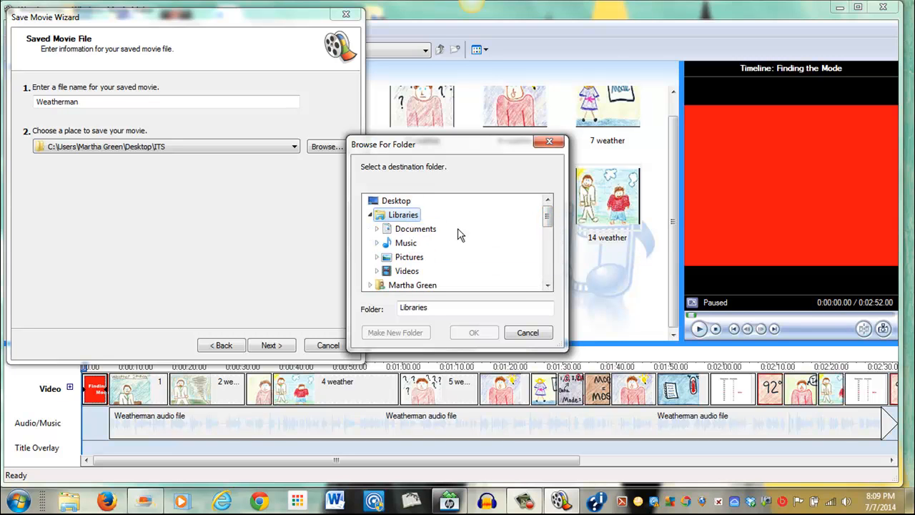
{"action": "double_click", "coordinate": [415, 228]}
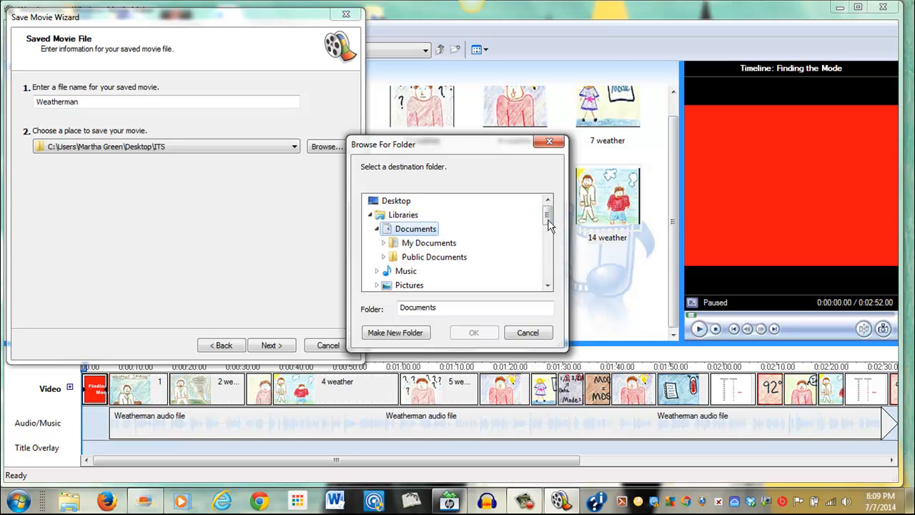
{"action": "double_click", "coordinate": [443, 243]}
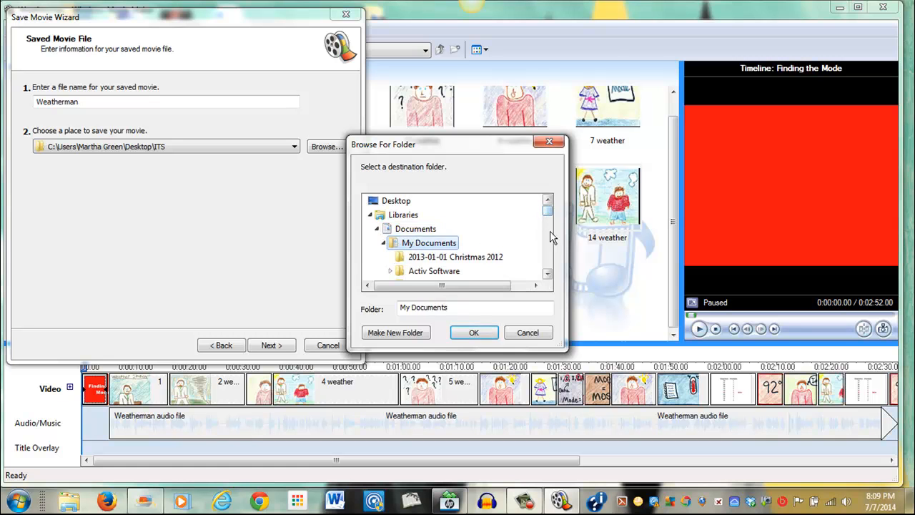
{"action": "left_click", "coordinate": [548, 274]}
{"action": "left_click_drag", "start_coordinate": [547, 274], "coordinate": [548, 277]}
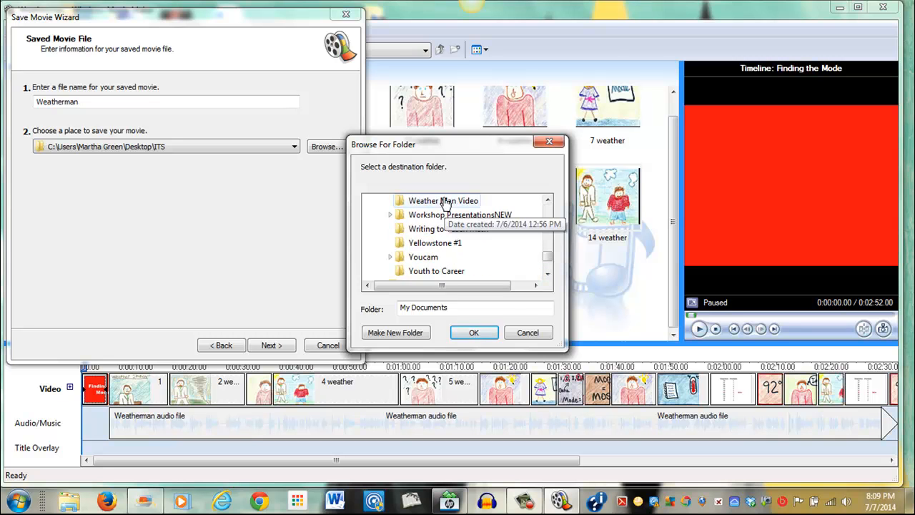
{"action": "left_click", "coordinate": [446, 204]}
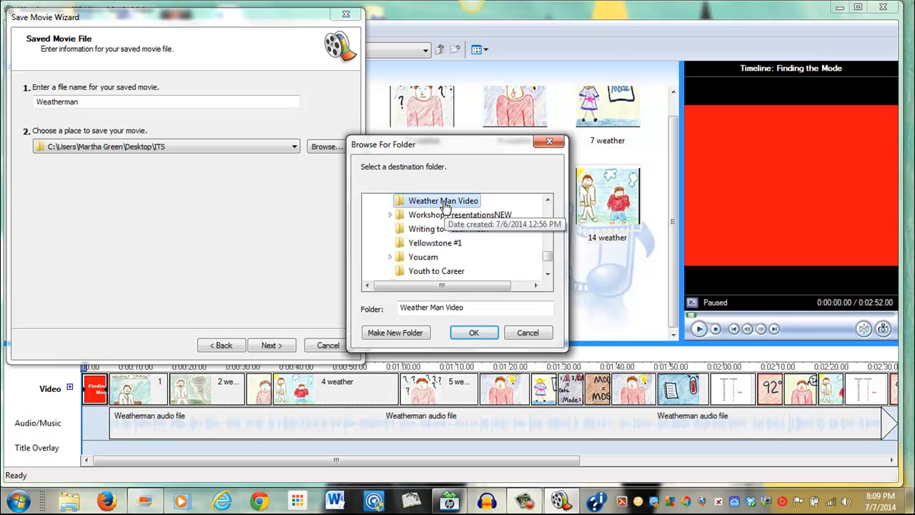
{"action": "left_click", "coordinate": [476, 335]}
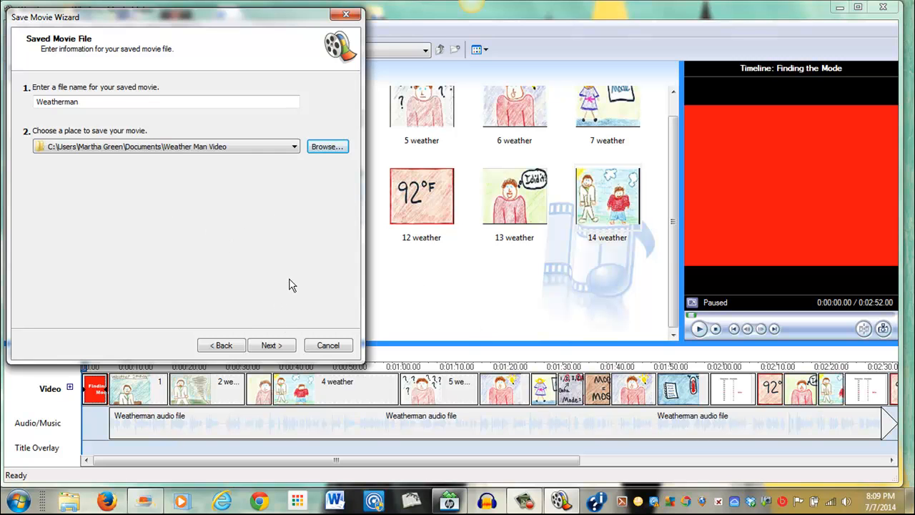
Pick the High quality video (NTSC) movie setting and render the movie
{"action": "left_click", "coordinate": [271, 346]}
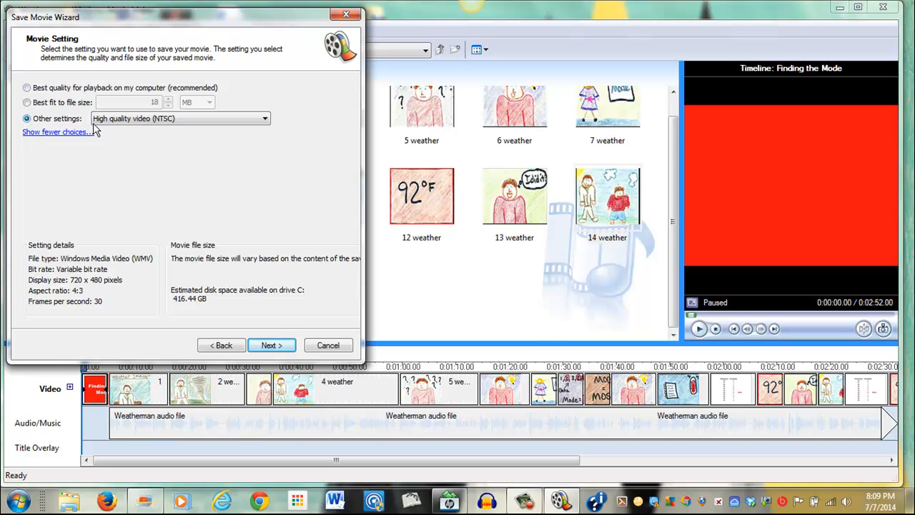
{"action": "left_click", "coordinate": [265, 120]}
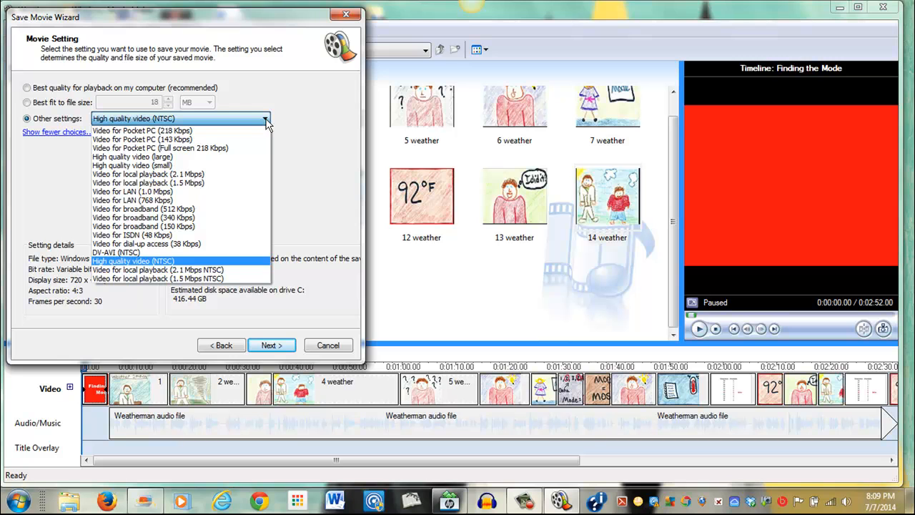
{"action": "left_click", "coordinate": [156, 263]}
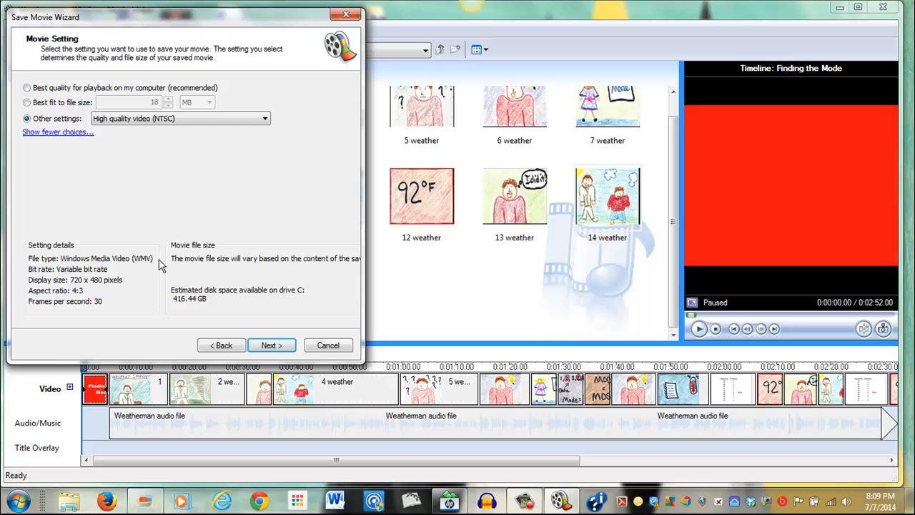
{"action": "left_click", "coordinate": [271, 346]}
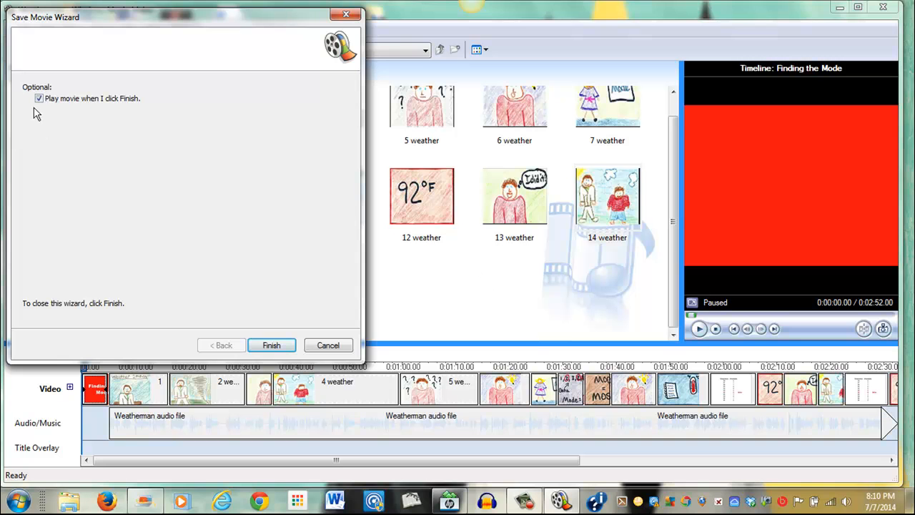
Finish the save wizard and close the playback window of the saved movie
{"action": "left_click", "coordinate": [272, 346]}
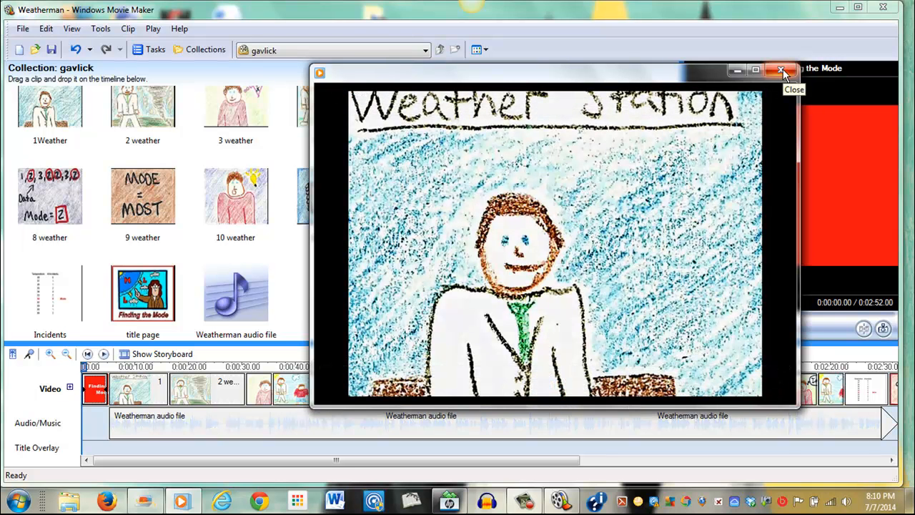
{"action": "left_click", "coordinate": [781, 69]}
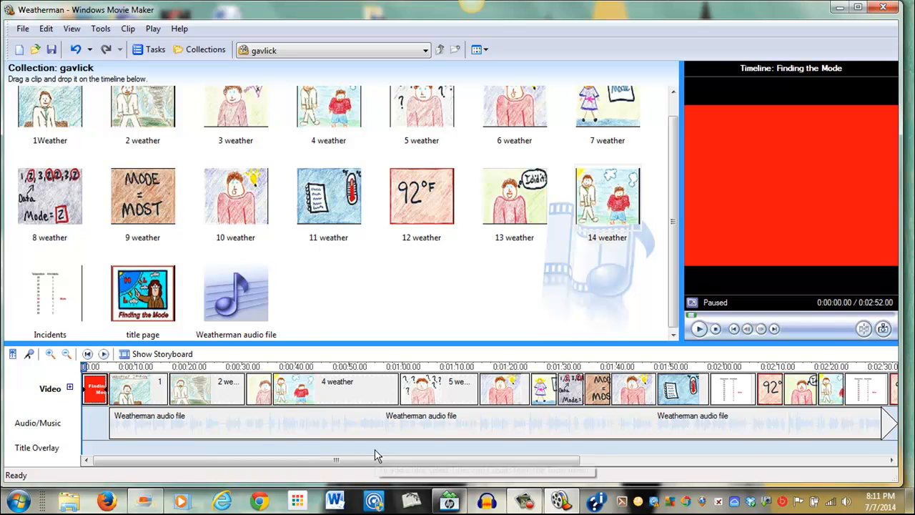
View the project as a storyboard and return to the timeline
{"action": "left_click", "coordinate": [125, 355]}
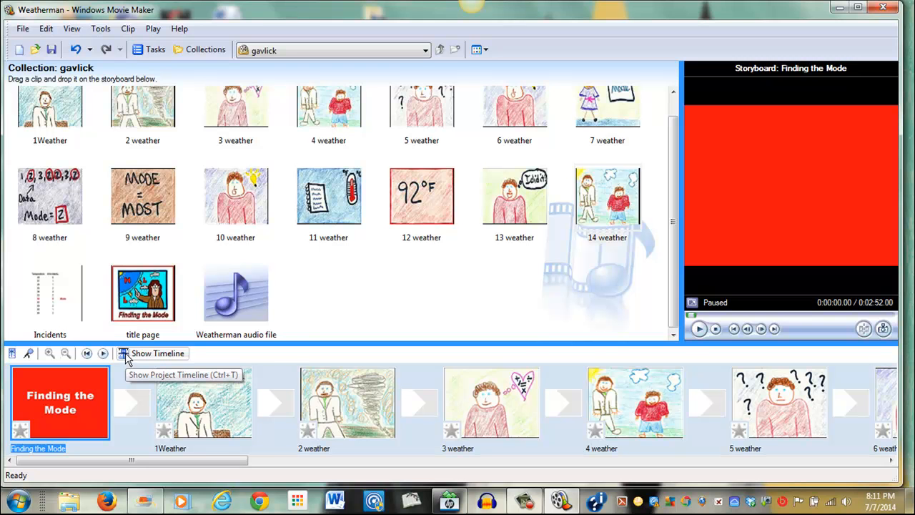
{"action": "left_click", "coordinate": [123, 353]}
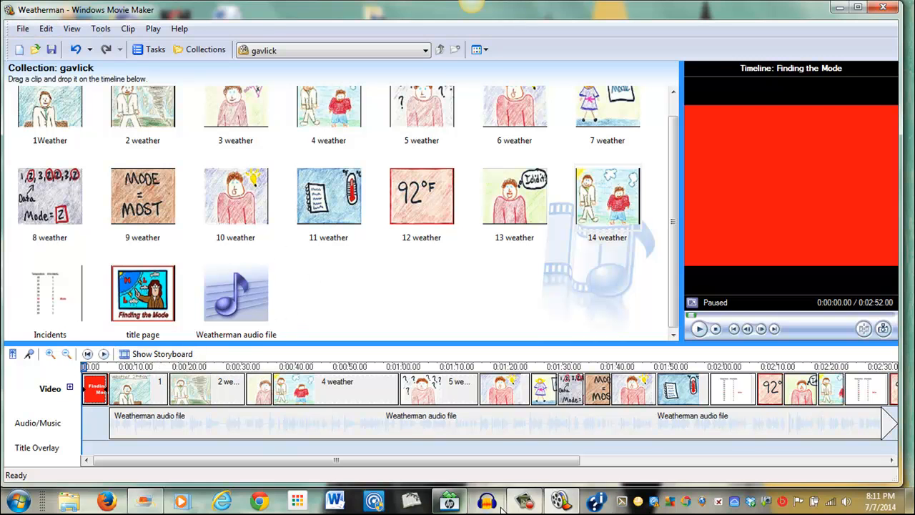
{"action": "left_click", "coordinate": [524, 504]}
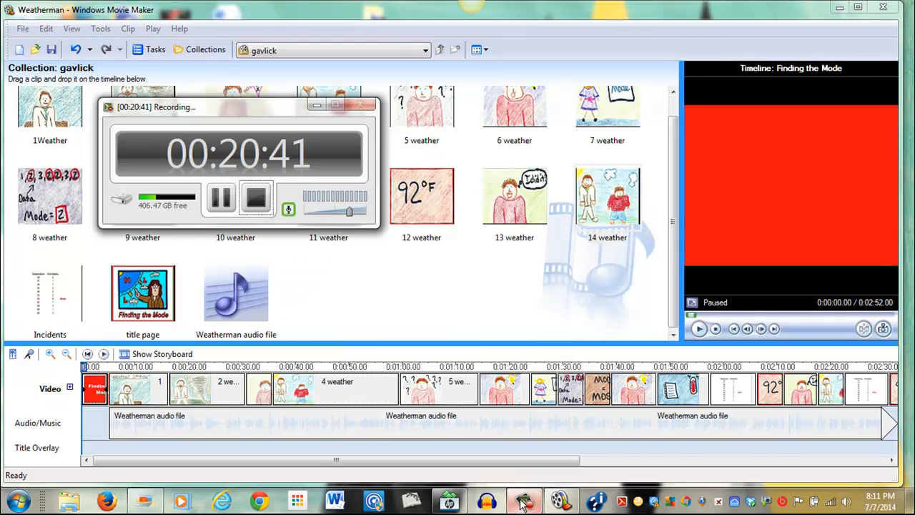